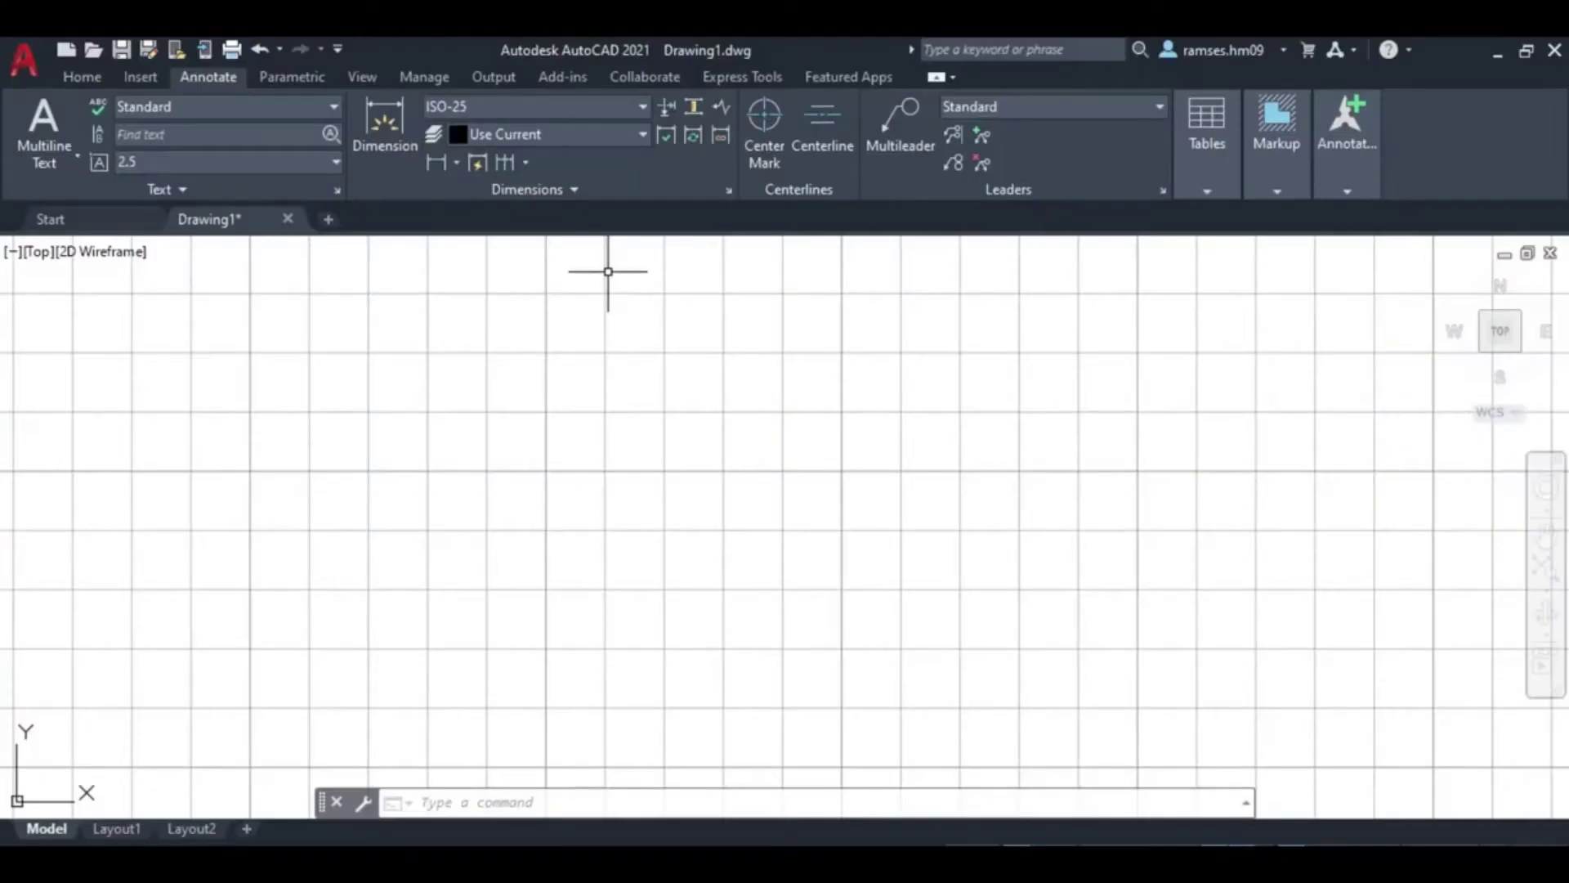
Show the Annotate tab's dimension style gallery listing Annotative, ISO-25 and Standard
{"action": "left_click", "coordinate": [640, 107]}
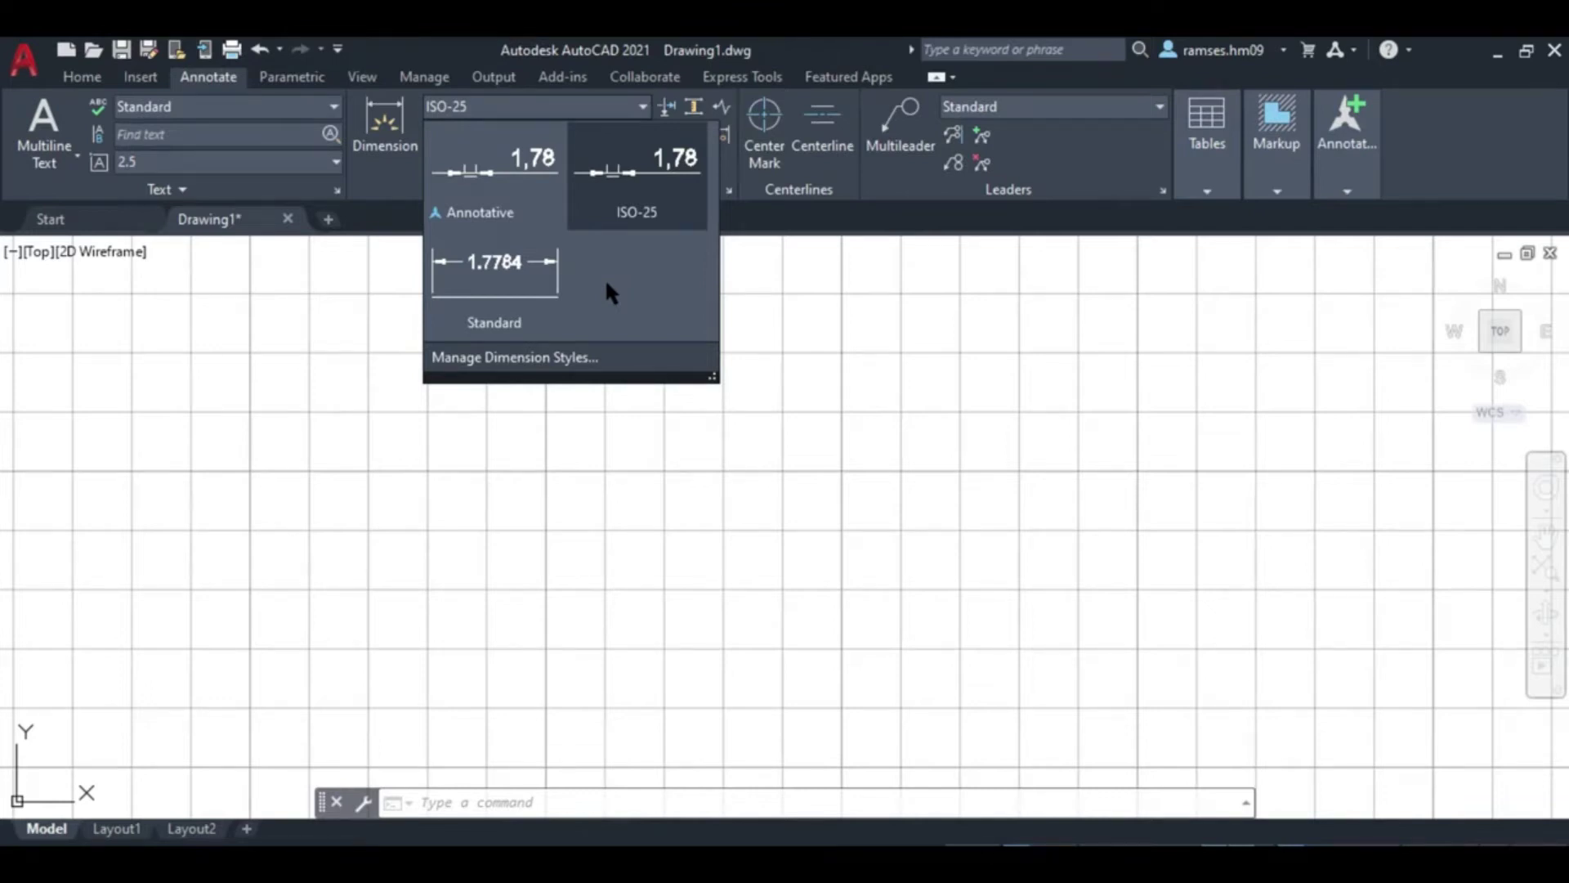
Bring up the Dimension Style Manager from the Annotate tab's style list, with ISO-25 current
{"action": "left_click", "coordinate": [82, 76]}
{"action": "left_click", "coordinate": [228, 80]}
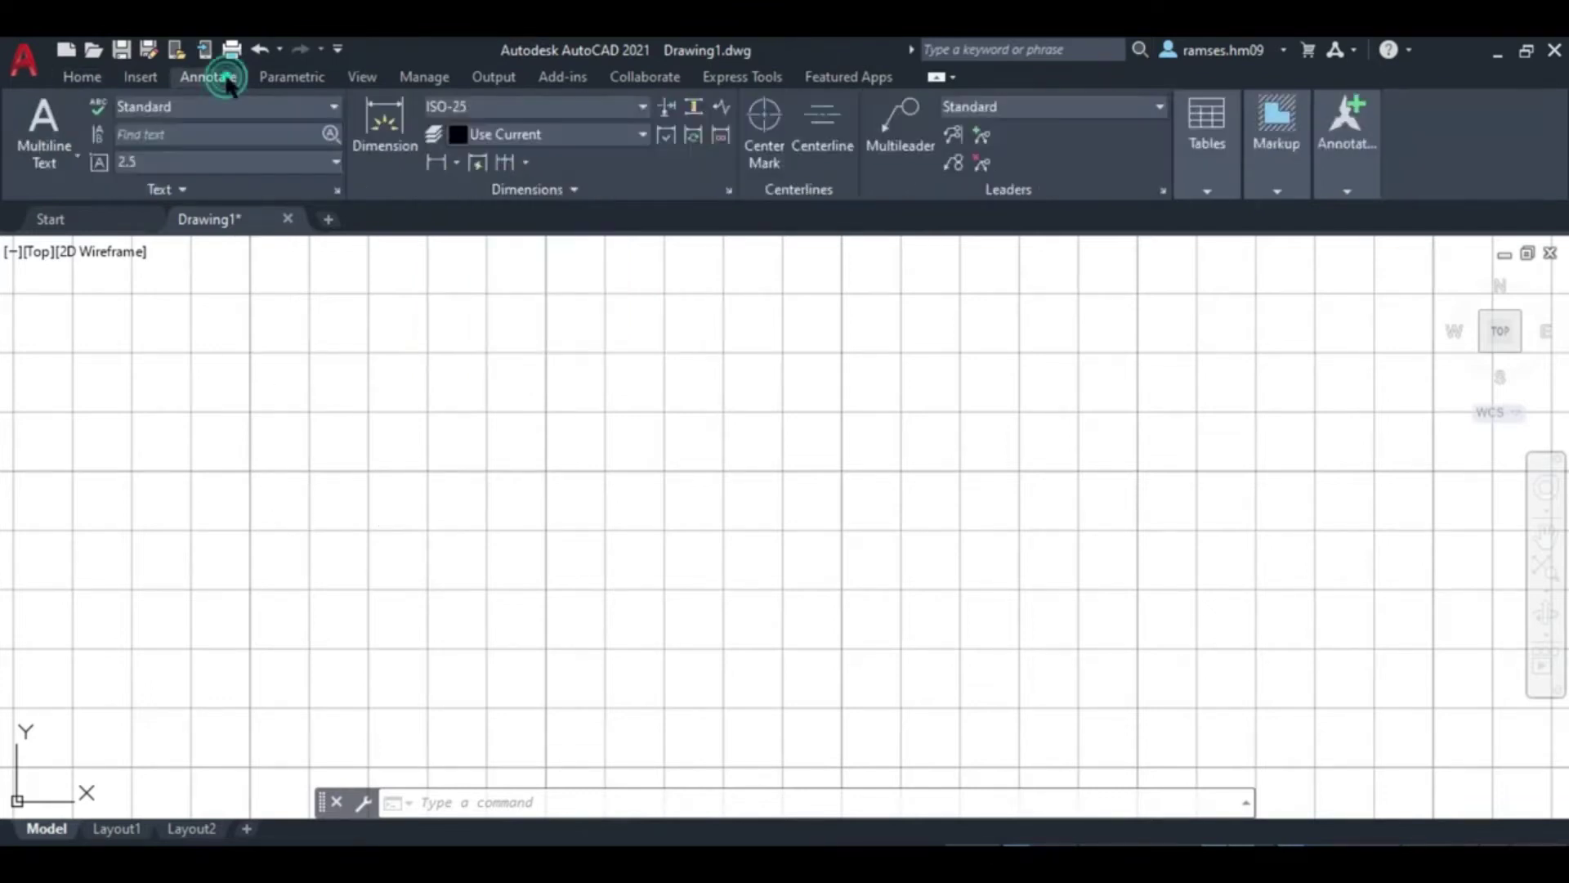
{"action": "left_click", "coordinate": [632, 108]}
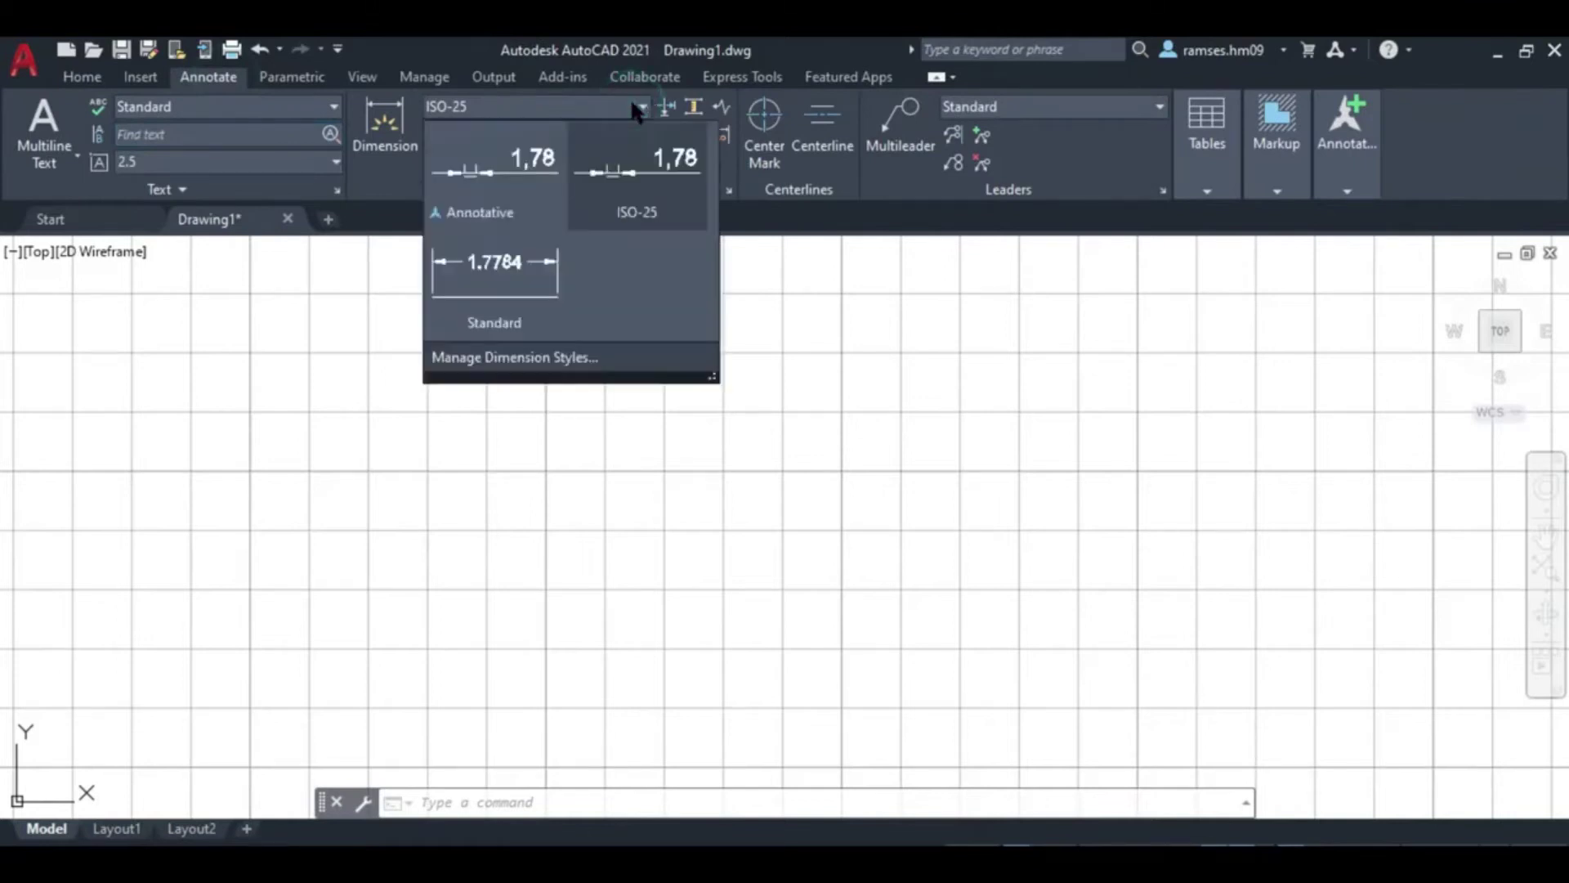
{"action": "left_click", "coordinate": [553, 359]}
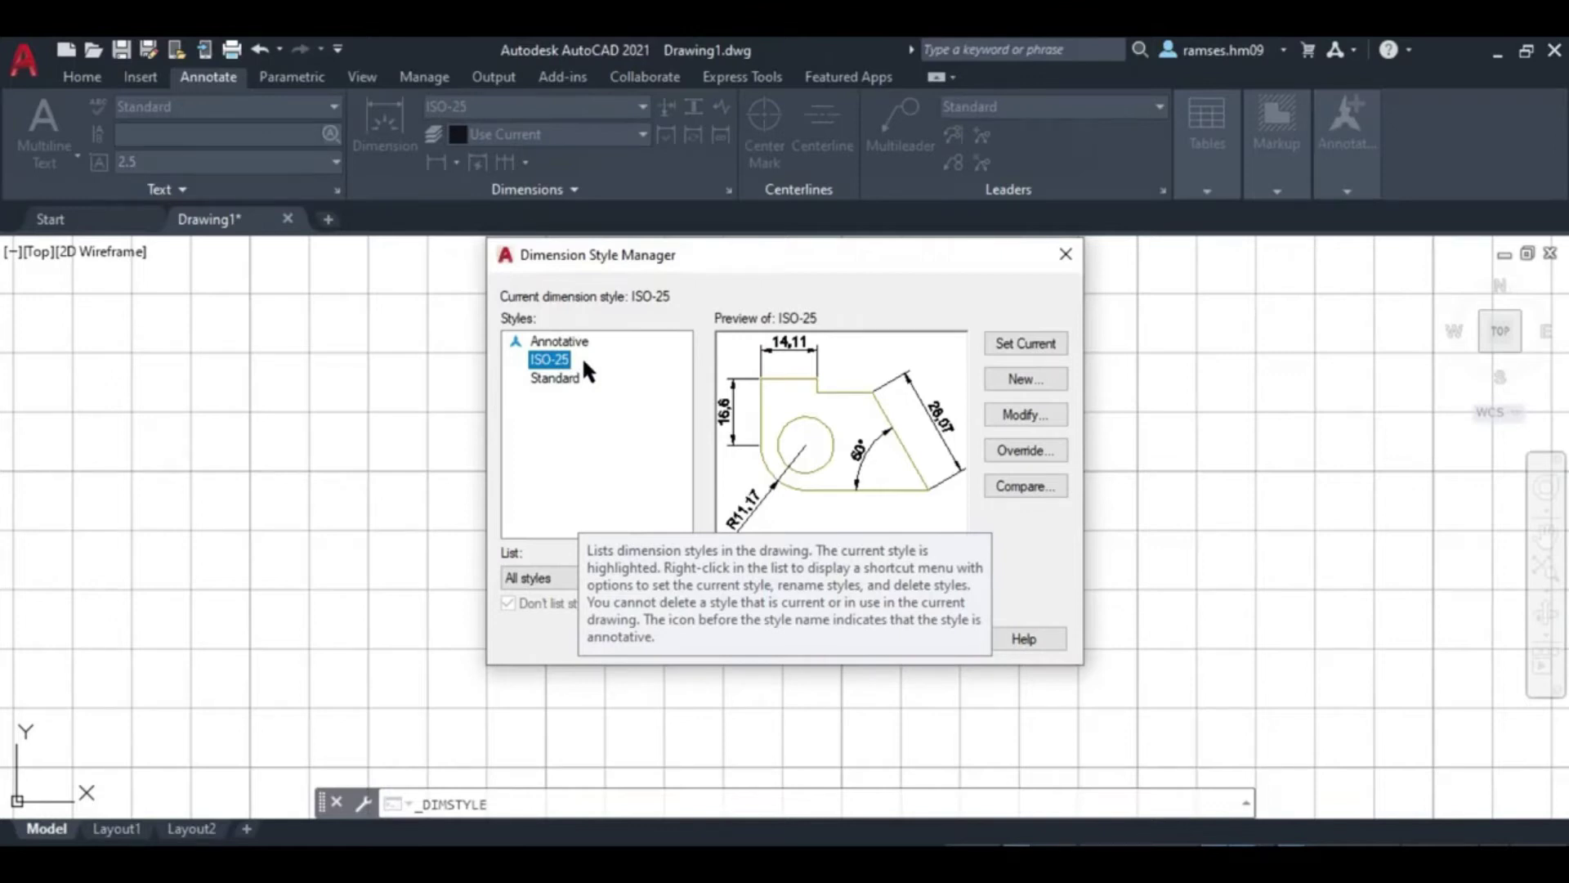
Create a new annotative dimension style named 'Arquitu' based on ISO-25
{"action": "left_click", "coordinate": [1002, 377]}
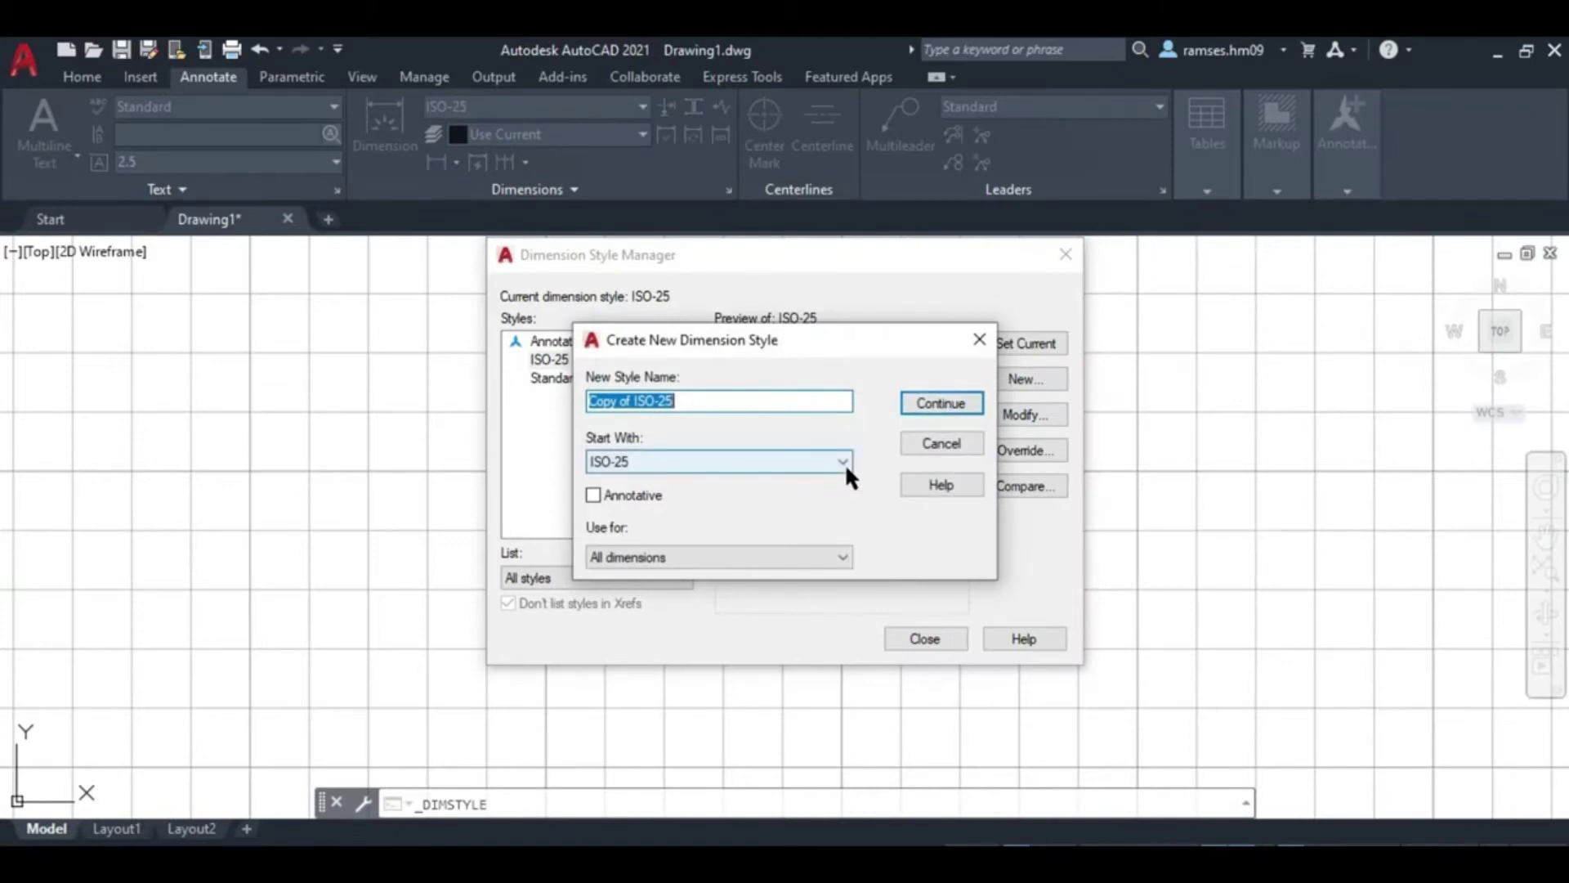
{"action": "type", "text": "Arquitu"}
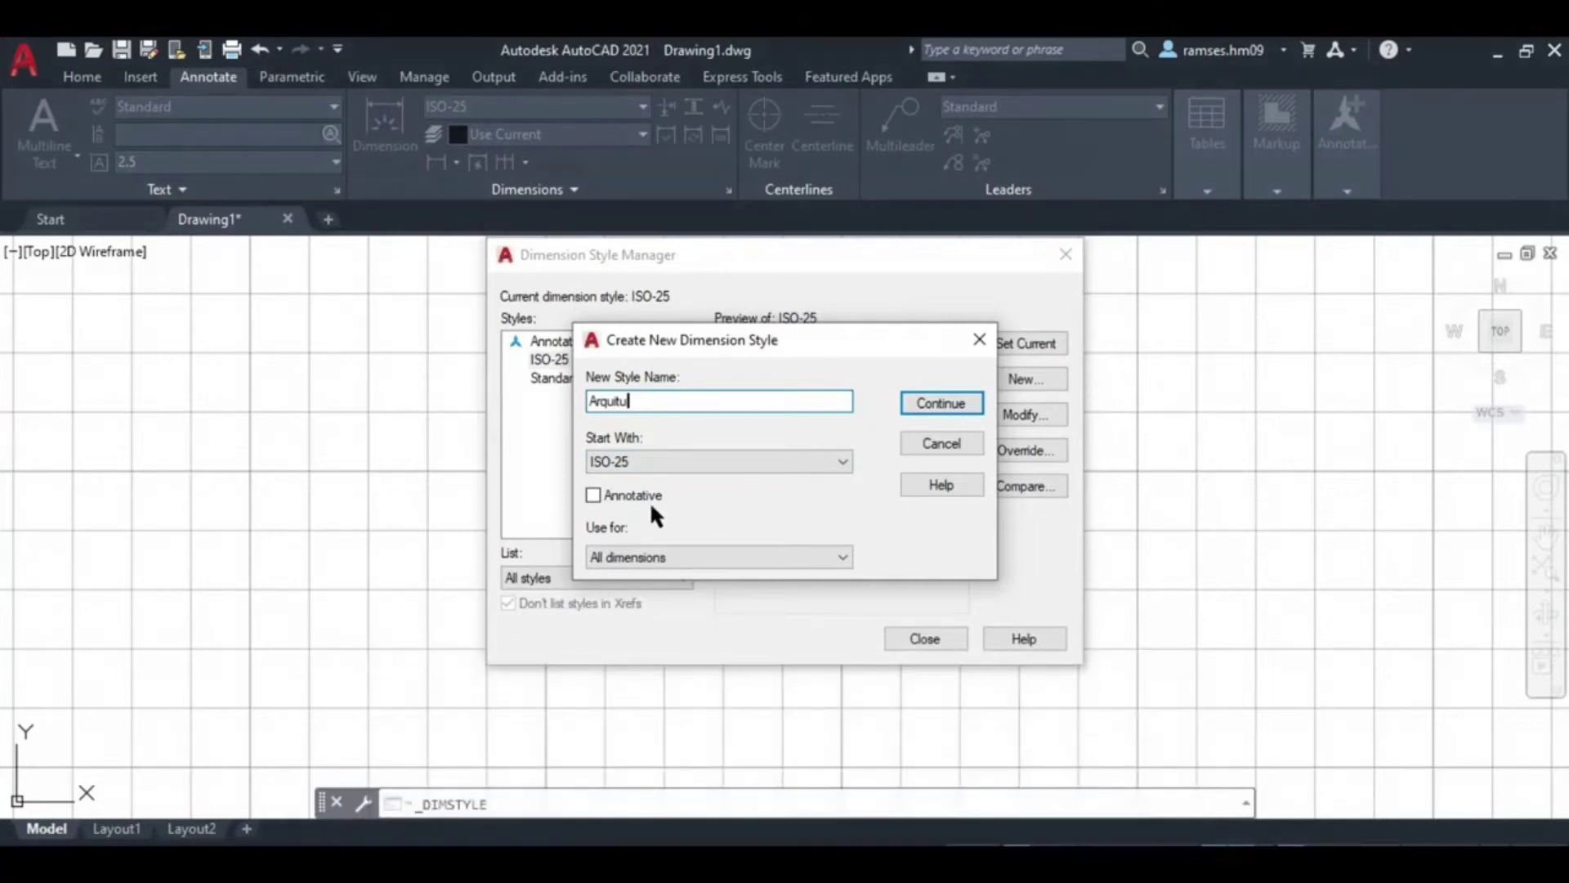
{"action": "left_click", "coordinate": [592, 494]}
{"action": "left_click", "coordinate": [926, 400]}
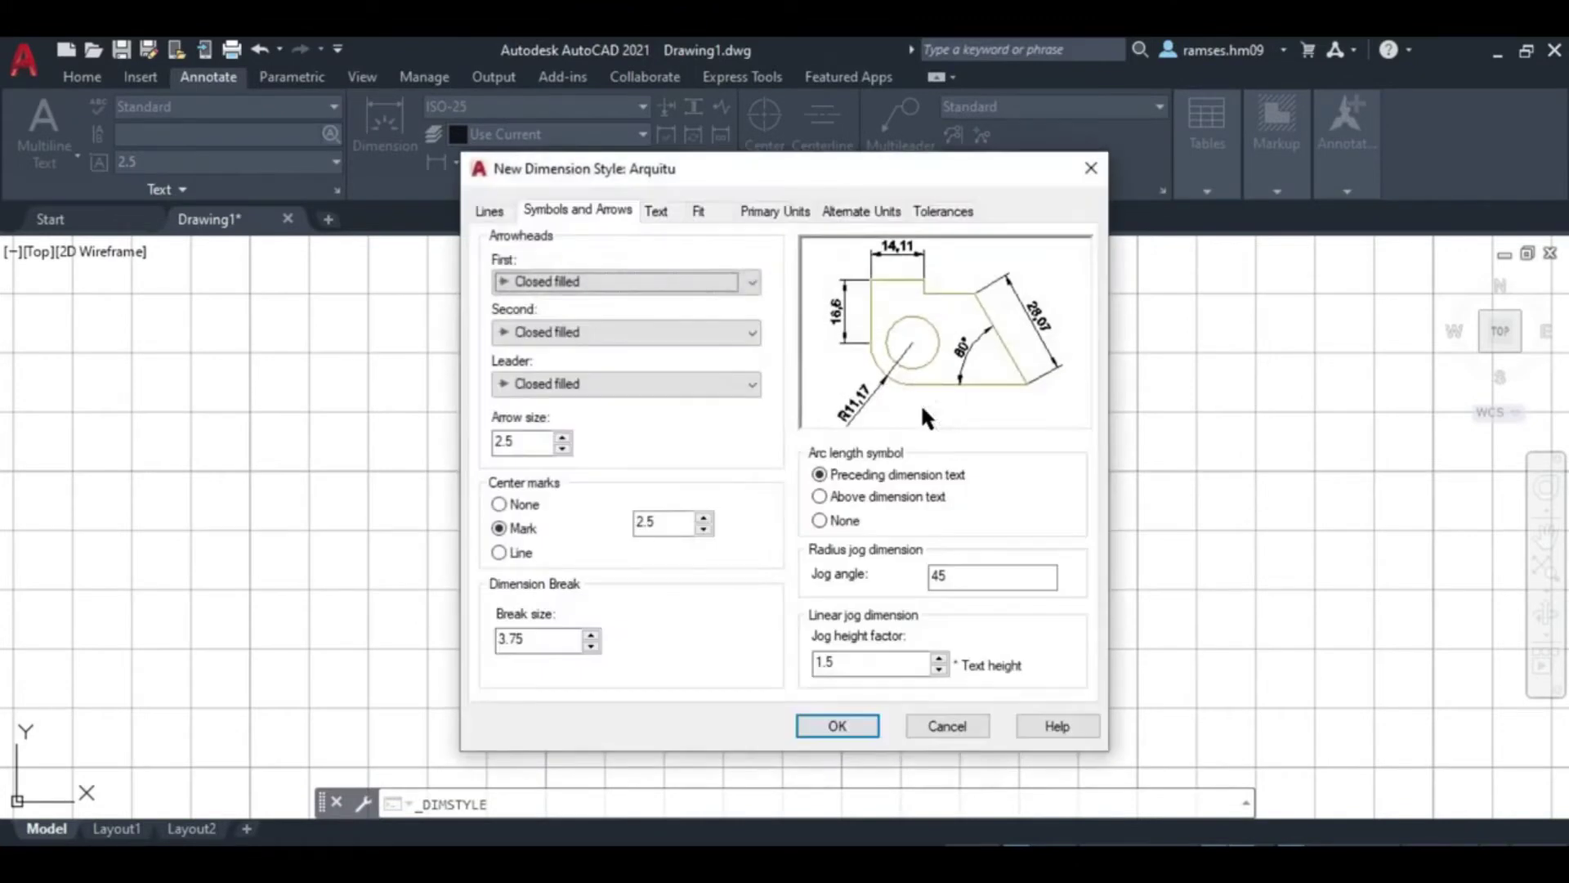
Review Arquitu's settings tabs and change its text height from 2.5 to 2
{"action": "left_click", "coordinate": [491, 210]}
{"action": "left_click", "coordinate": [656, 211]}
{"action": "left_click", "coordinate": [713, 211]}
{"action": "left_click", "coordinate": [774, 211]}
{"action": "left_click", "coordinate": [850, 210]}
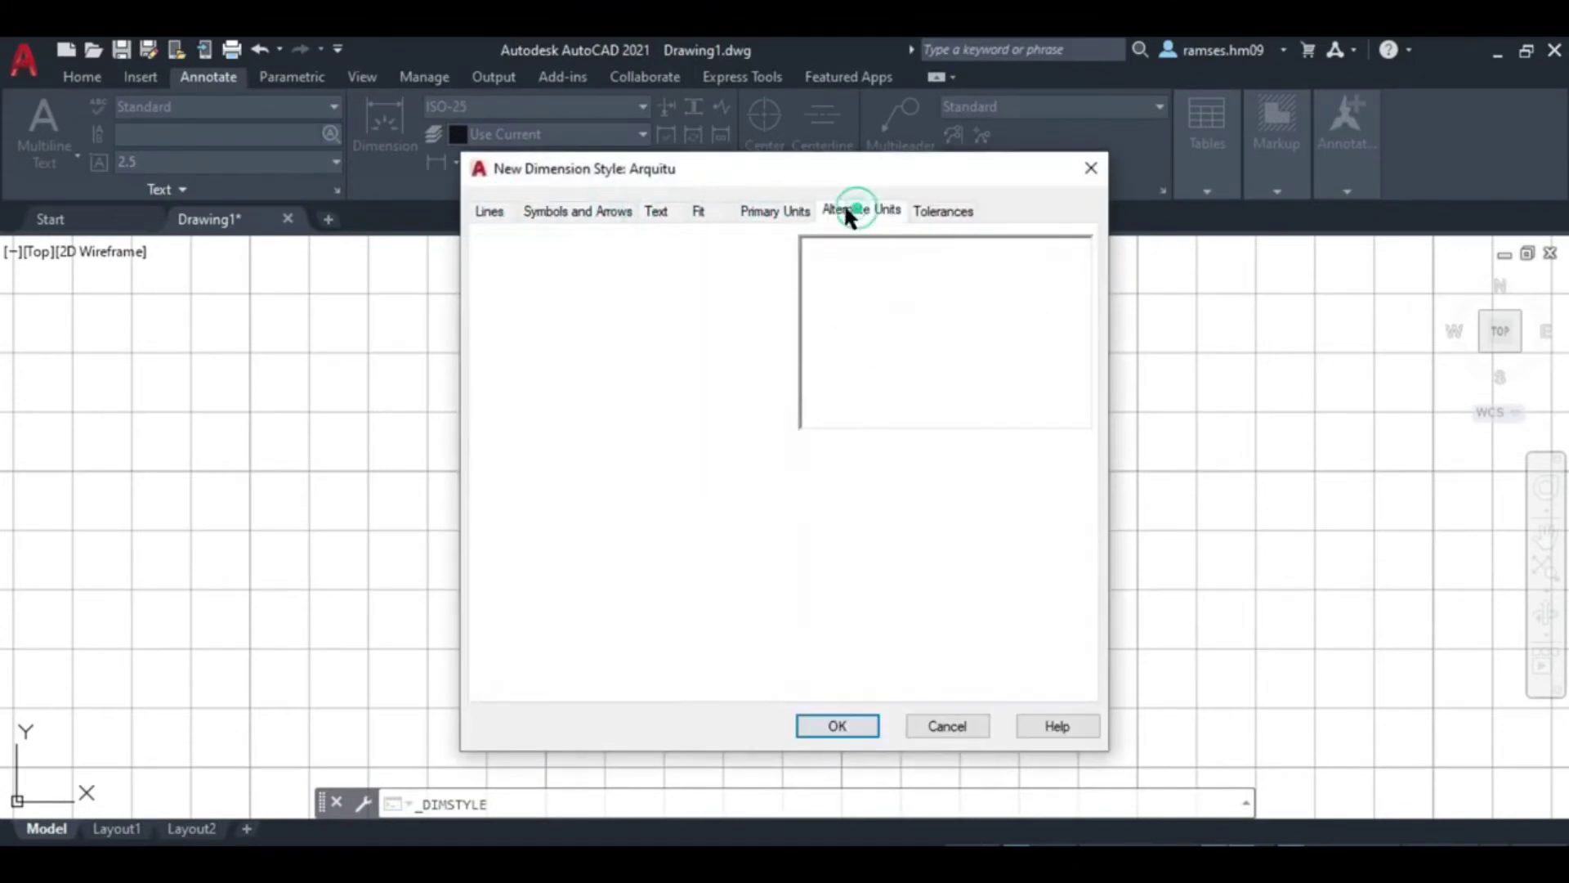
{"action": "left_click", "coordinate": [668, 214]}
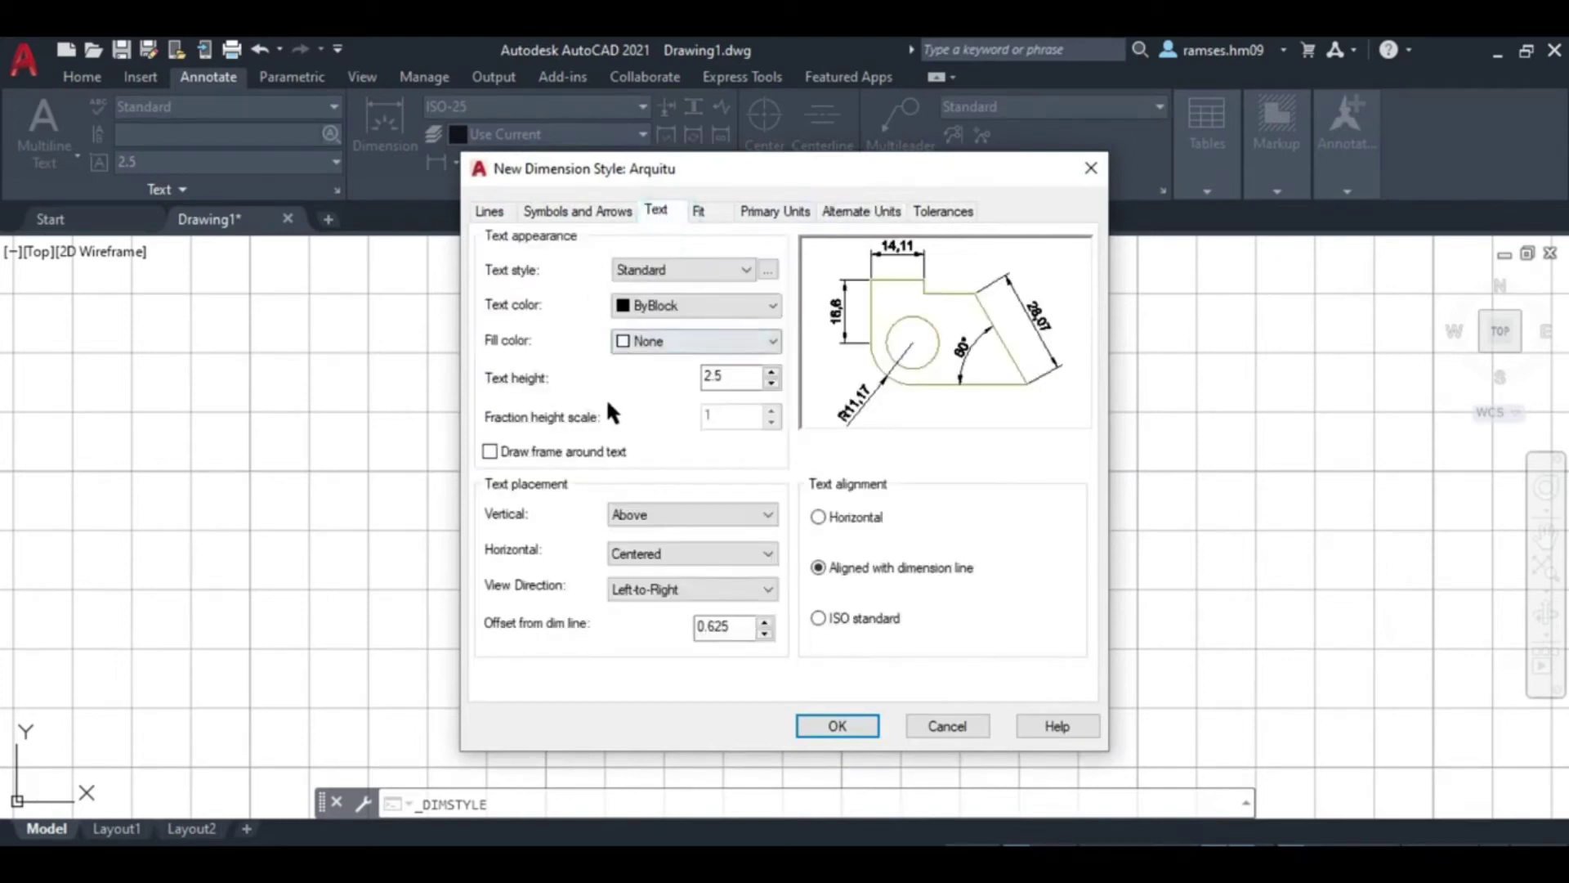
{"action": "key", "text": "BackSpace"}
{"action": "key", "text": "BackSpace"}
{"action": "key", "text": "BackSpace"}
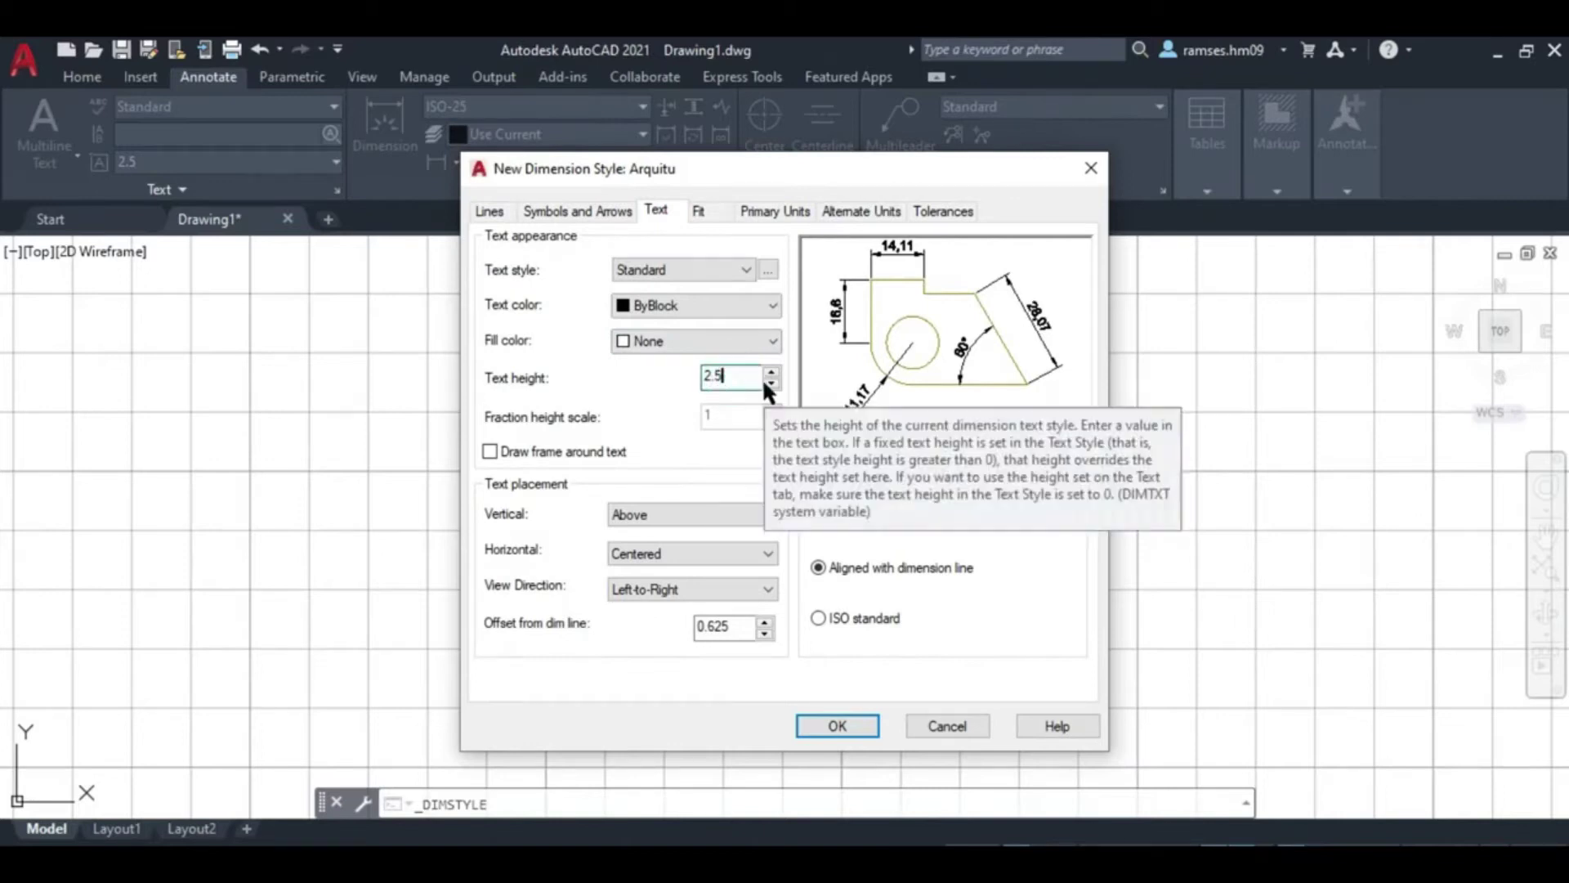
{"action": "type", "text": "2"}
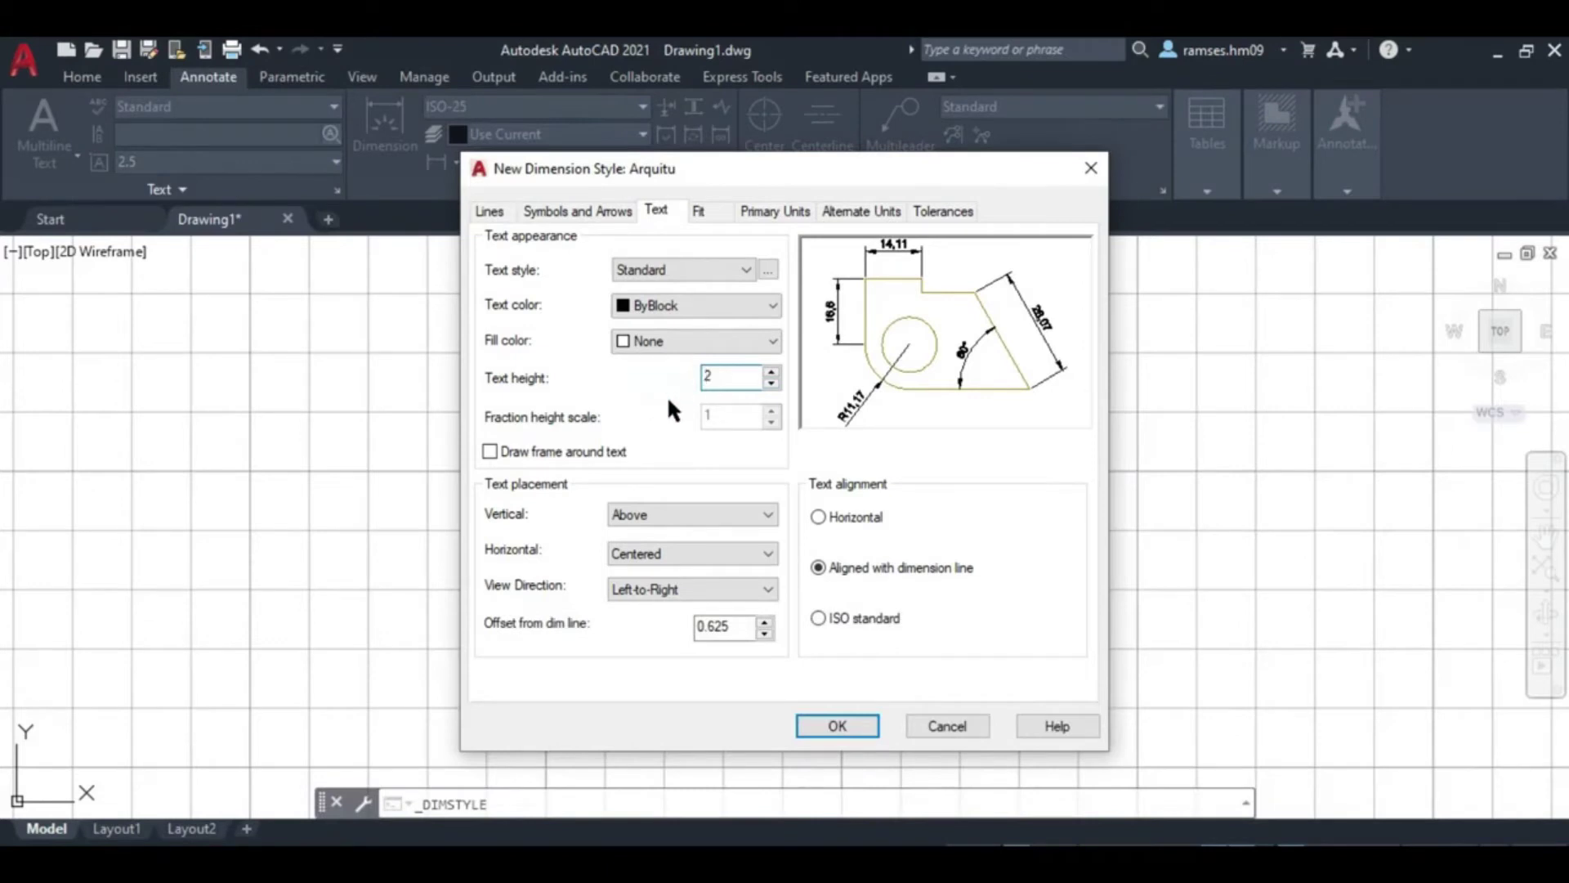
Keep Standard as Arquitu's text style and ByBlock as its text colour
{"action": "left_click", "coordinate": [746, 269]}
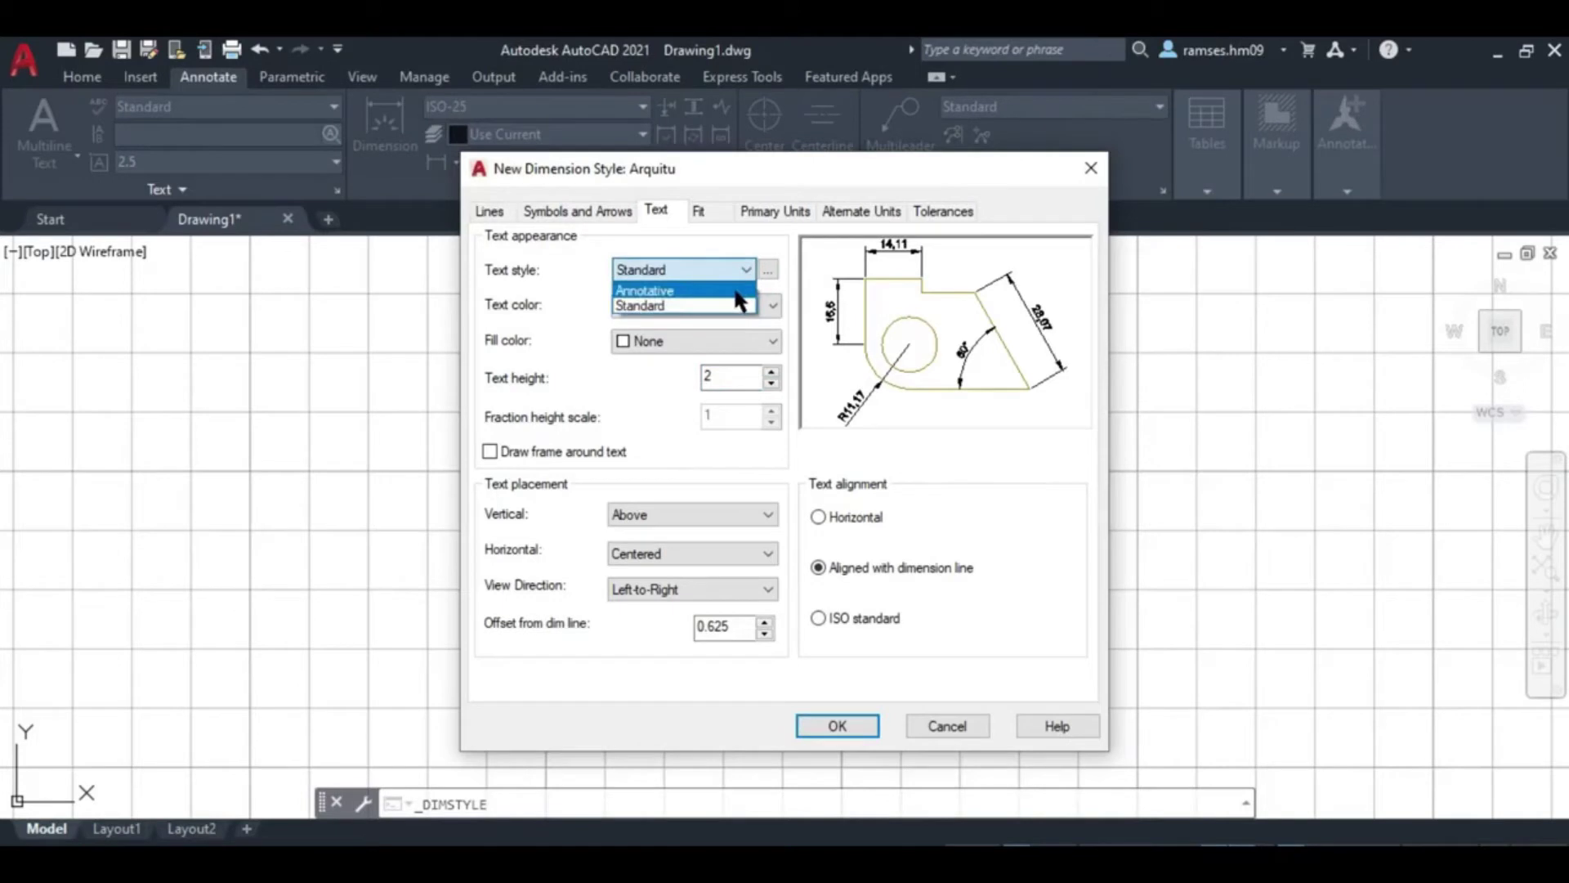
{"action": "left_click", "coordinate": [744, 272]}
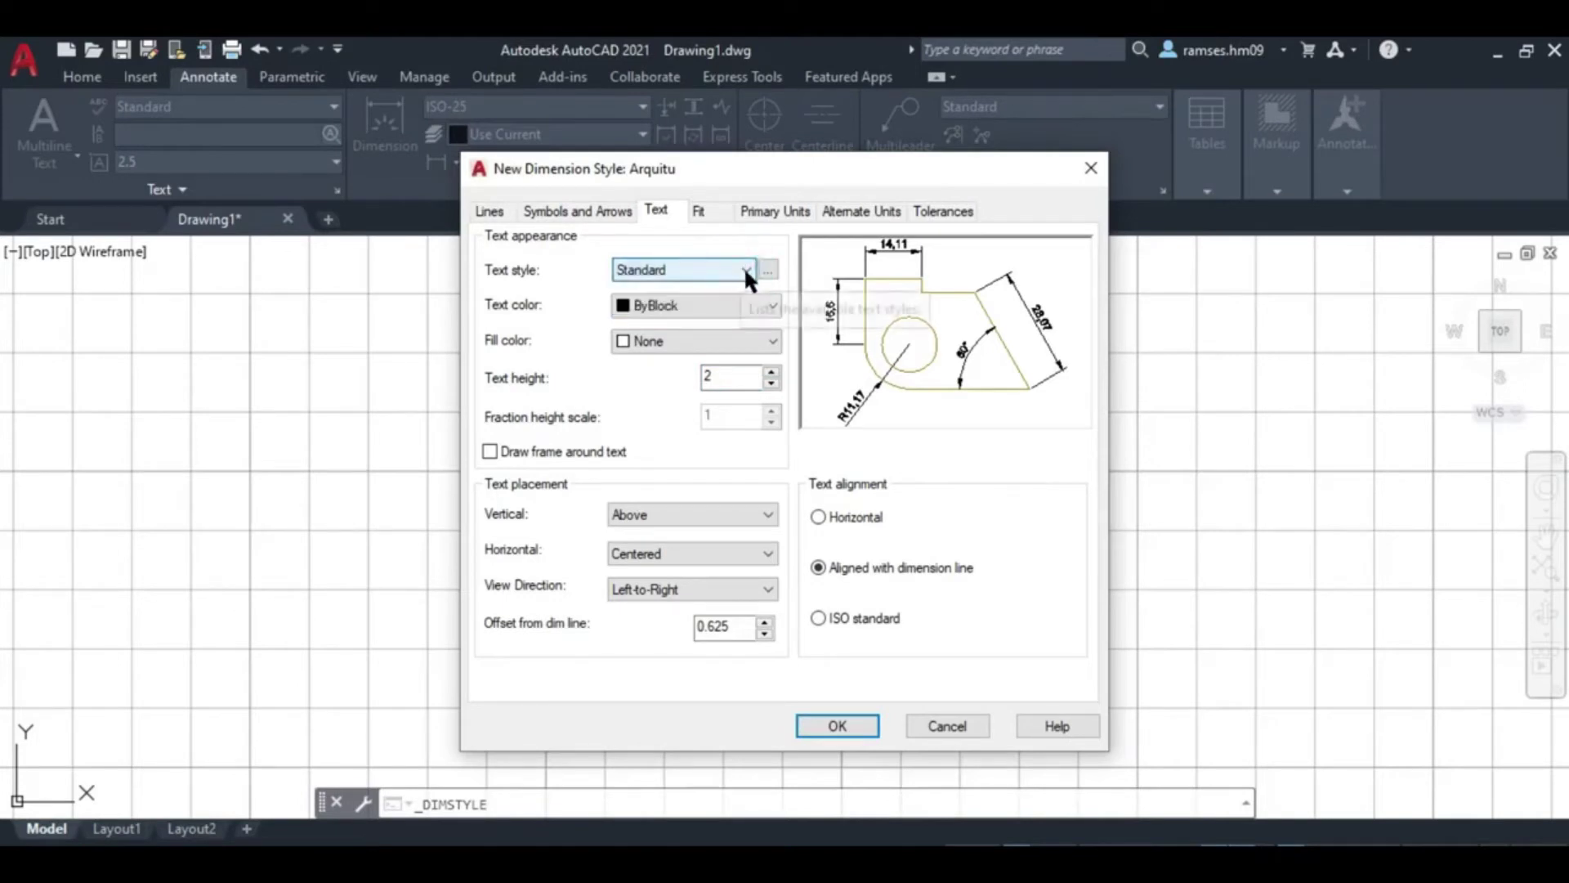
{"action": "left_click", "coordinate": [740, 307]}
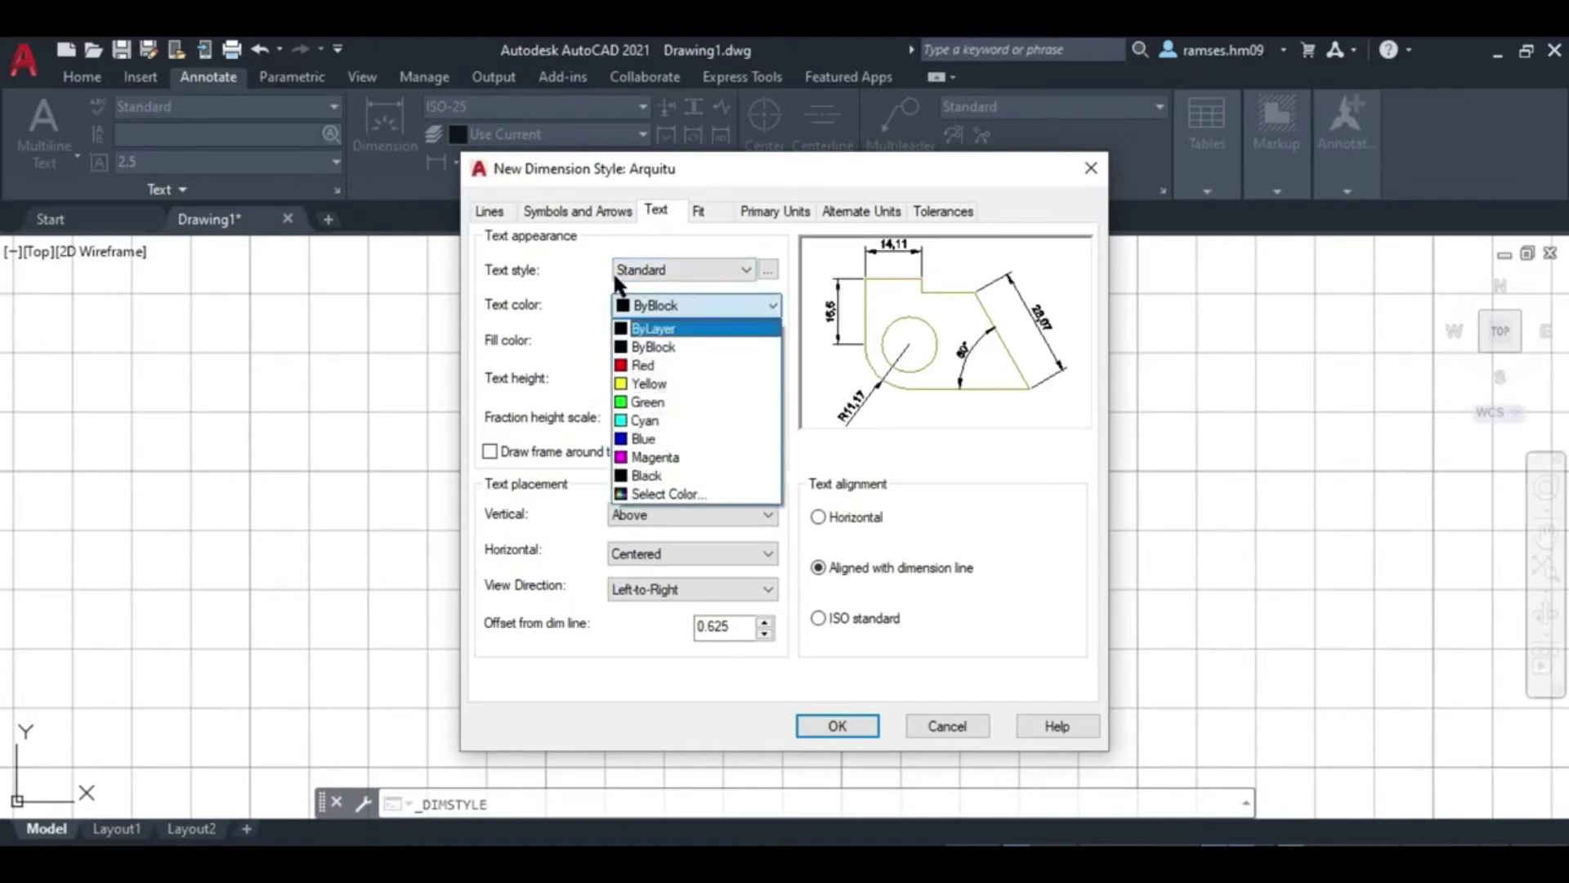
{"action": "left_click", "coordinate": [577, 270]}
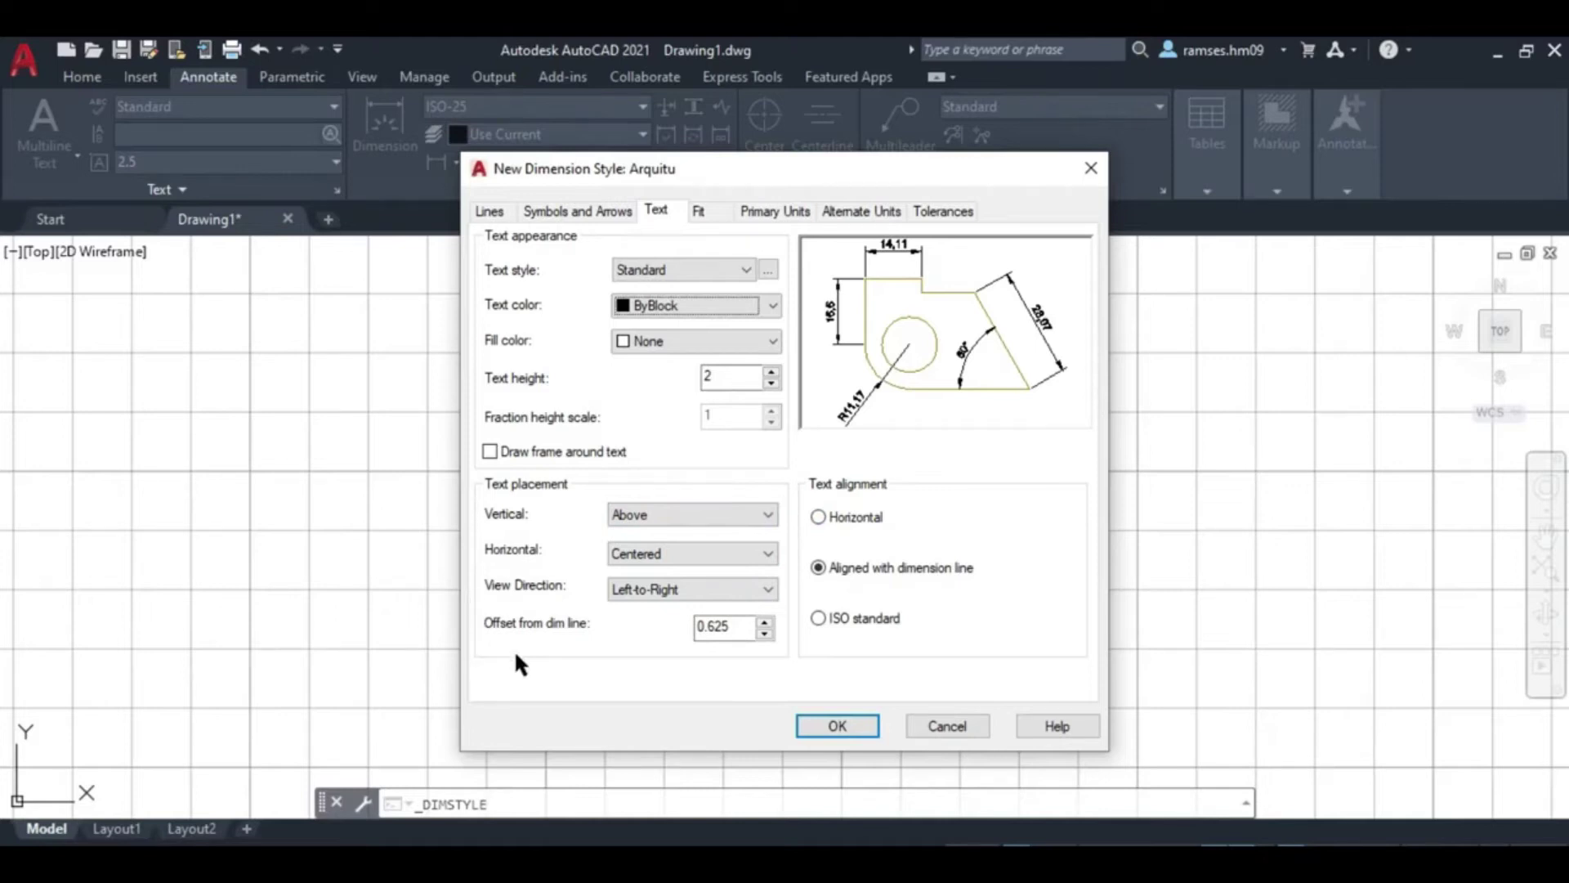
Centre Arquitu's text vertically, keep it horizontally centred, and align it horizontally
{"action": "left_click", "coordinate": [767, 515]}
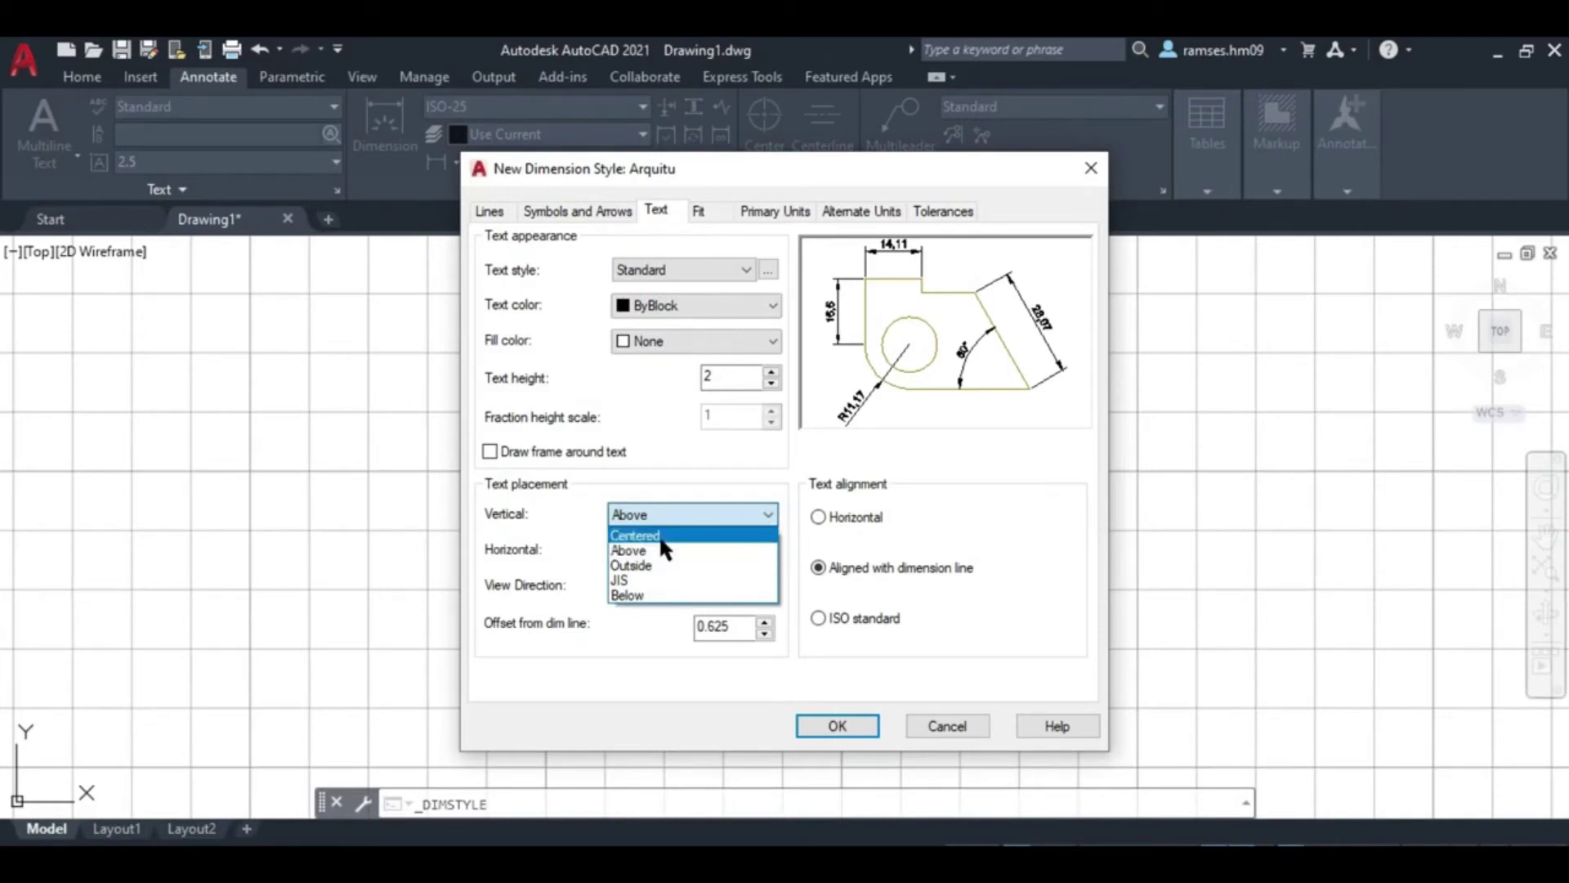
{"action": "left_click", "coordinate": [659, 536]}
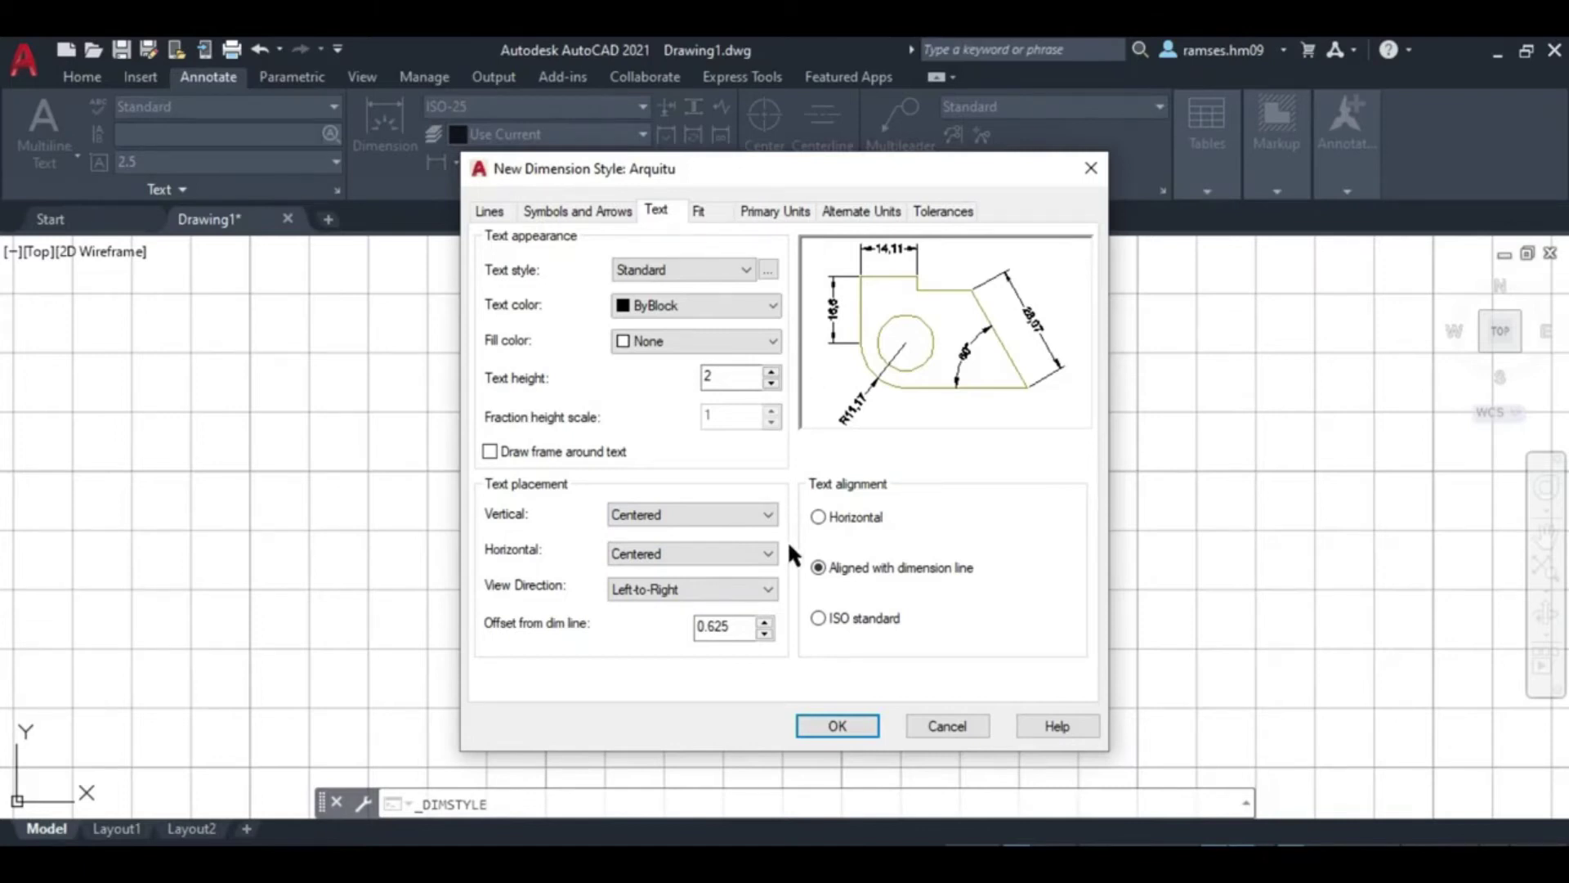
{"action": "left_click", "coordinate": [758, 551]}
{"action": "left_click", "coordinate": [684, 572]}
{"action": "left_click", "coordinate": [817, 517]}
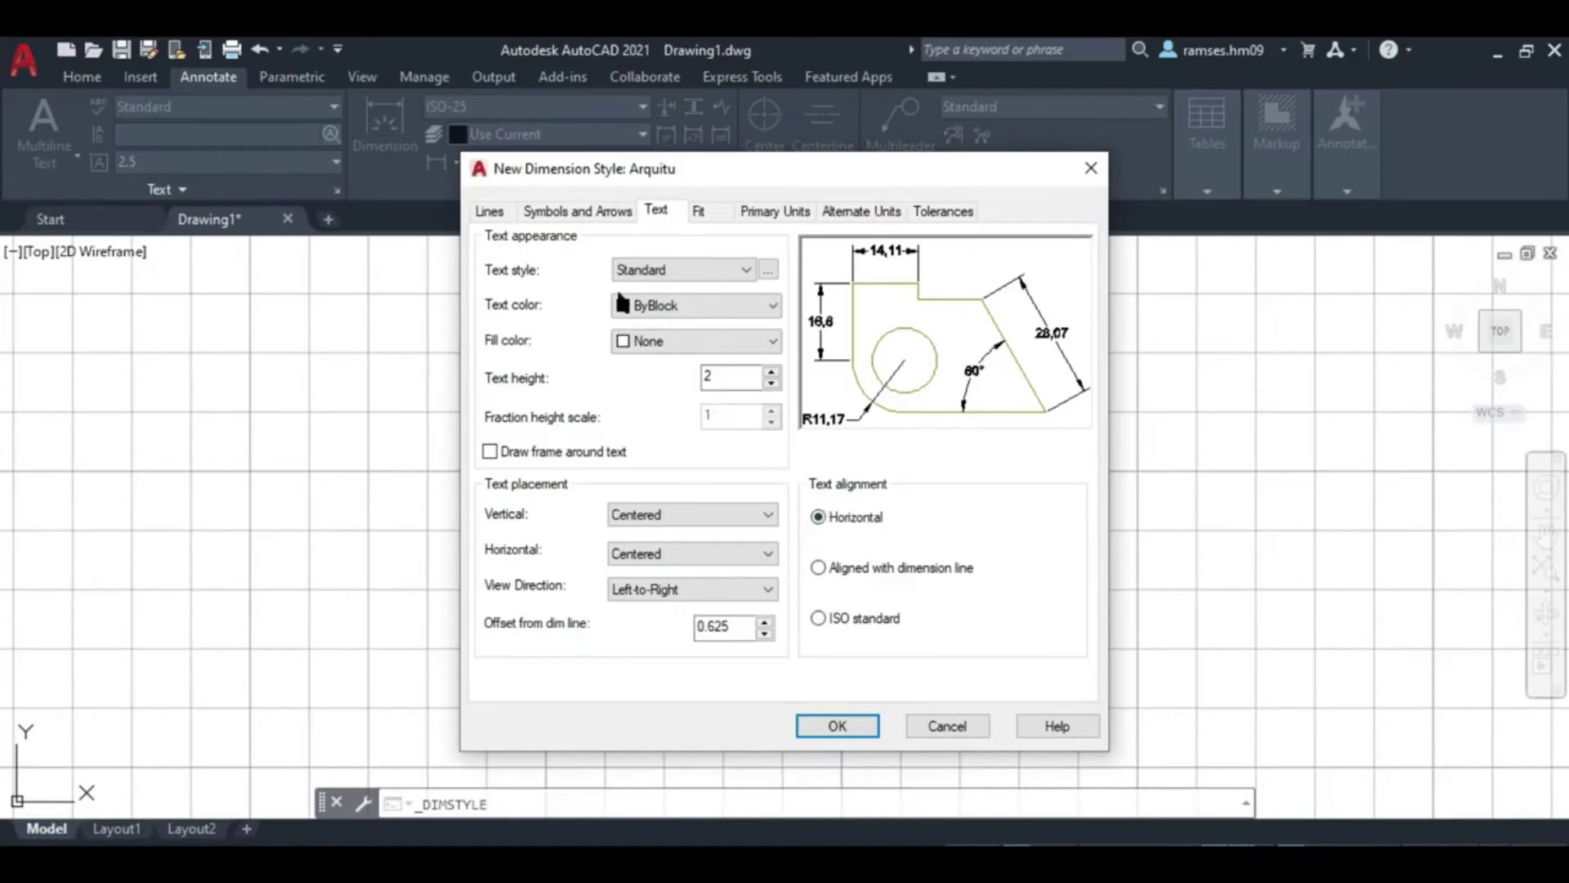
{"action": "left_click", "coordinate": [584, 214]}
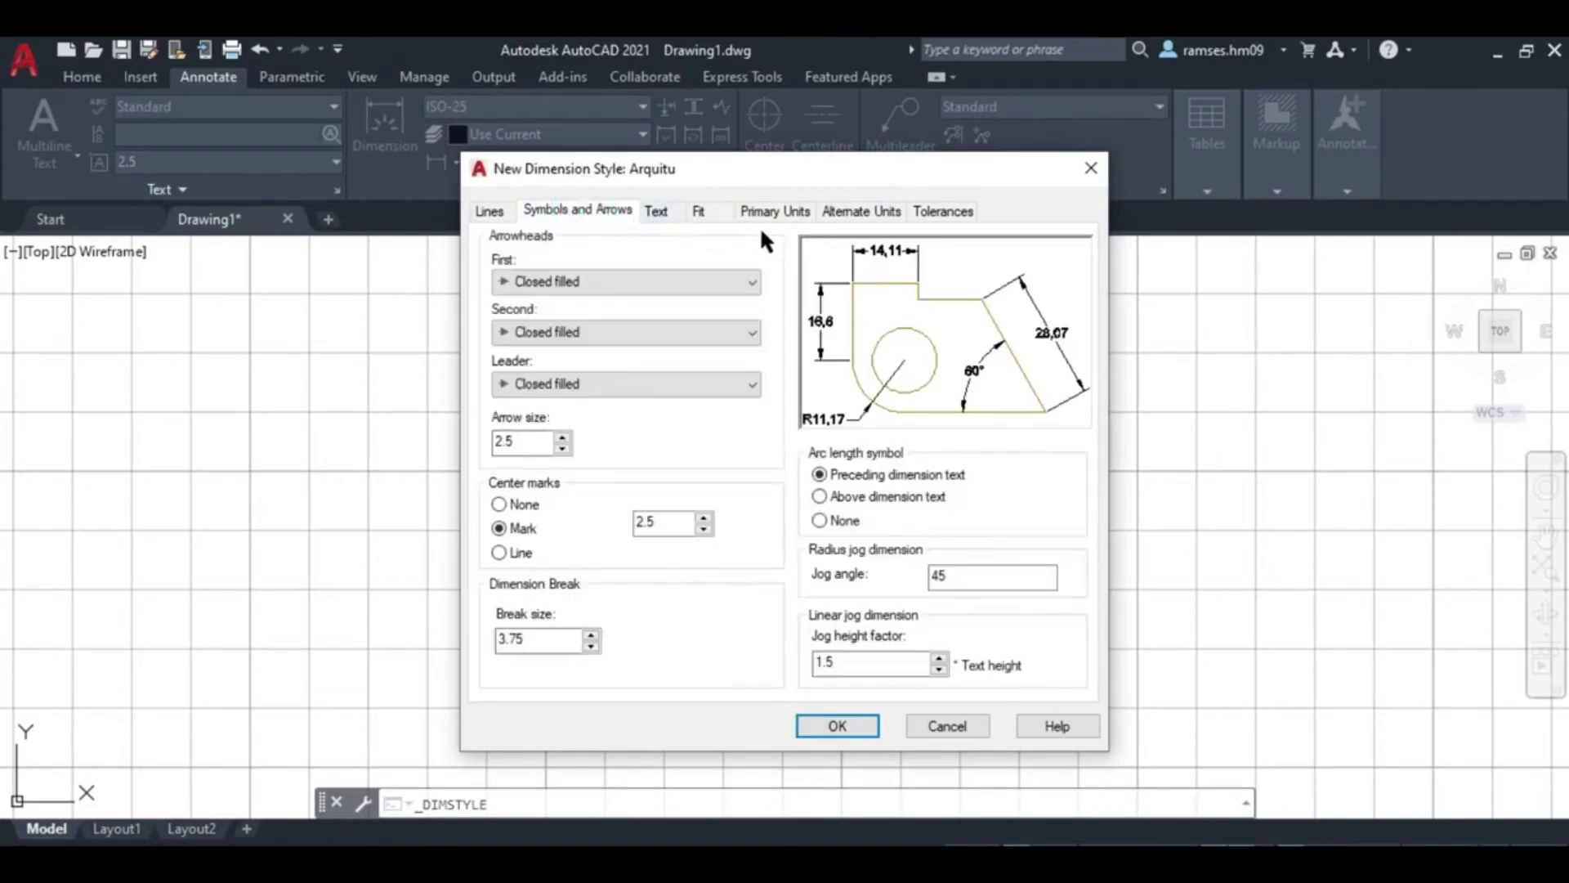
Use Architectural tick arrowheads with arrow size 2 for Arquitu
{"action": "left_click", "coordinate": [749, 285]}
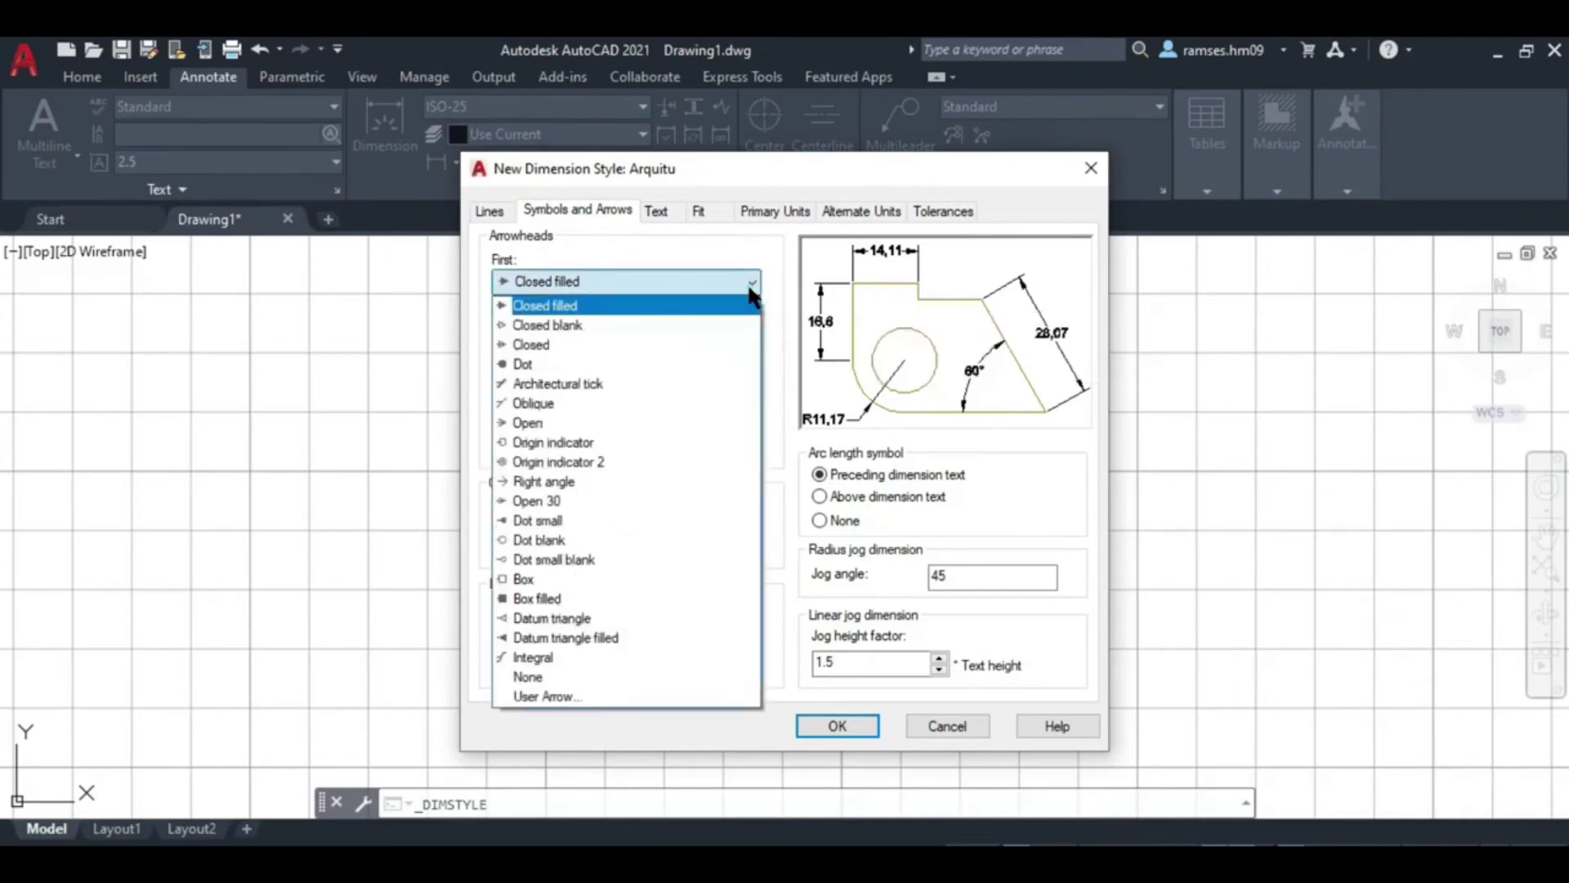
{"action": "left_click", "coordinate": [619, 389]}
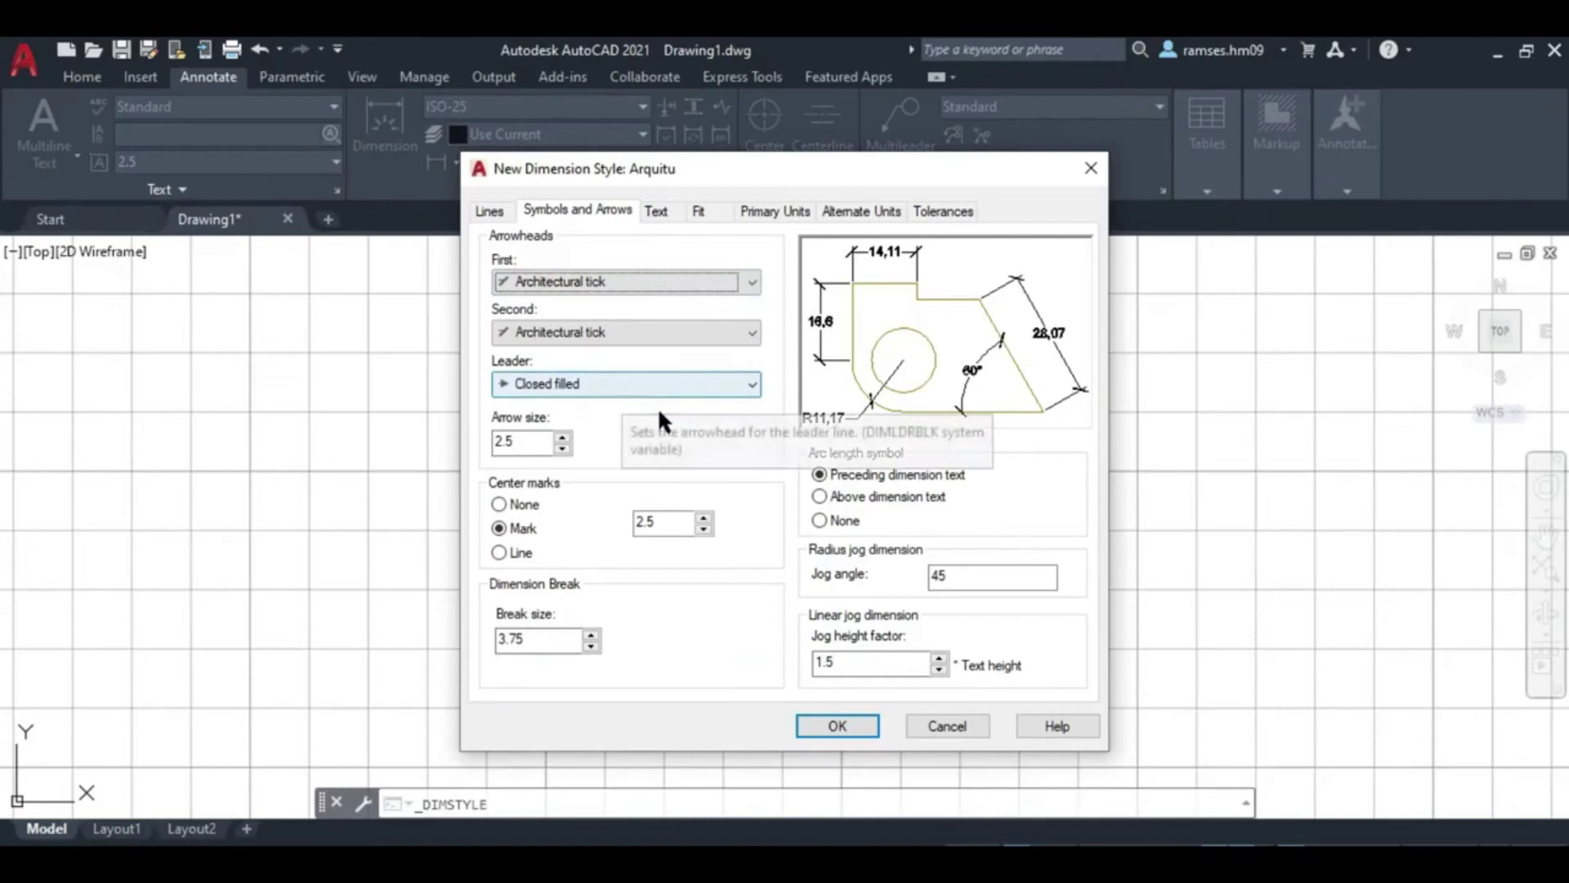
{"action": "double_click", "coordinate": [535, 443]}
{"action": "type", "text": "2"}
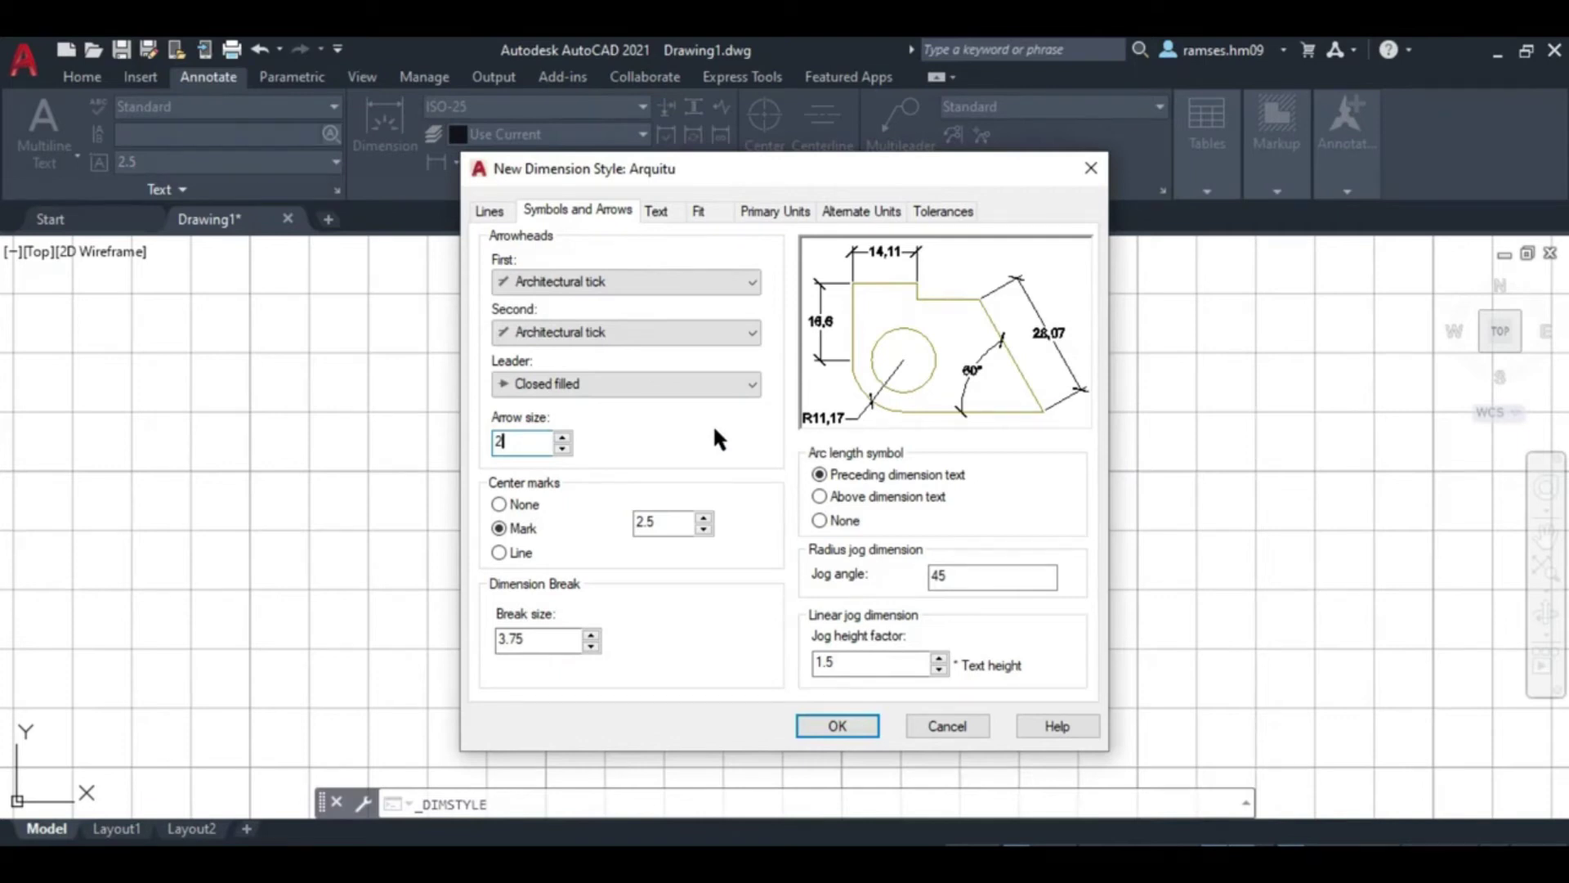
{"action": "left_click", "coordinate": [496, 214]}
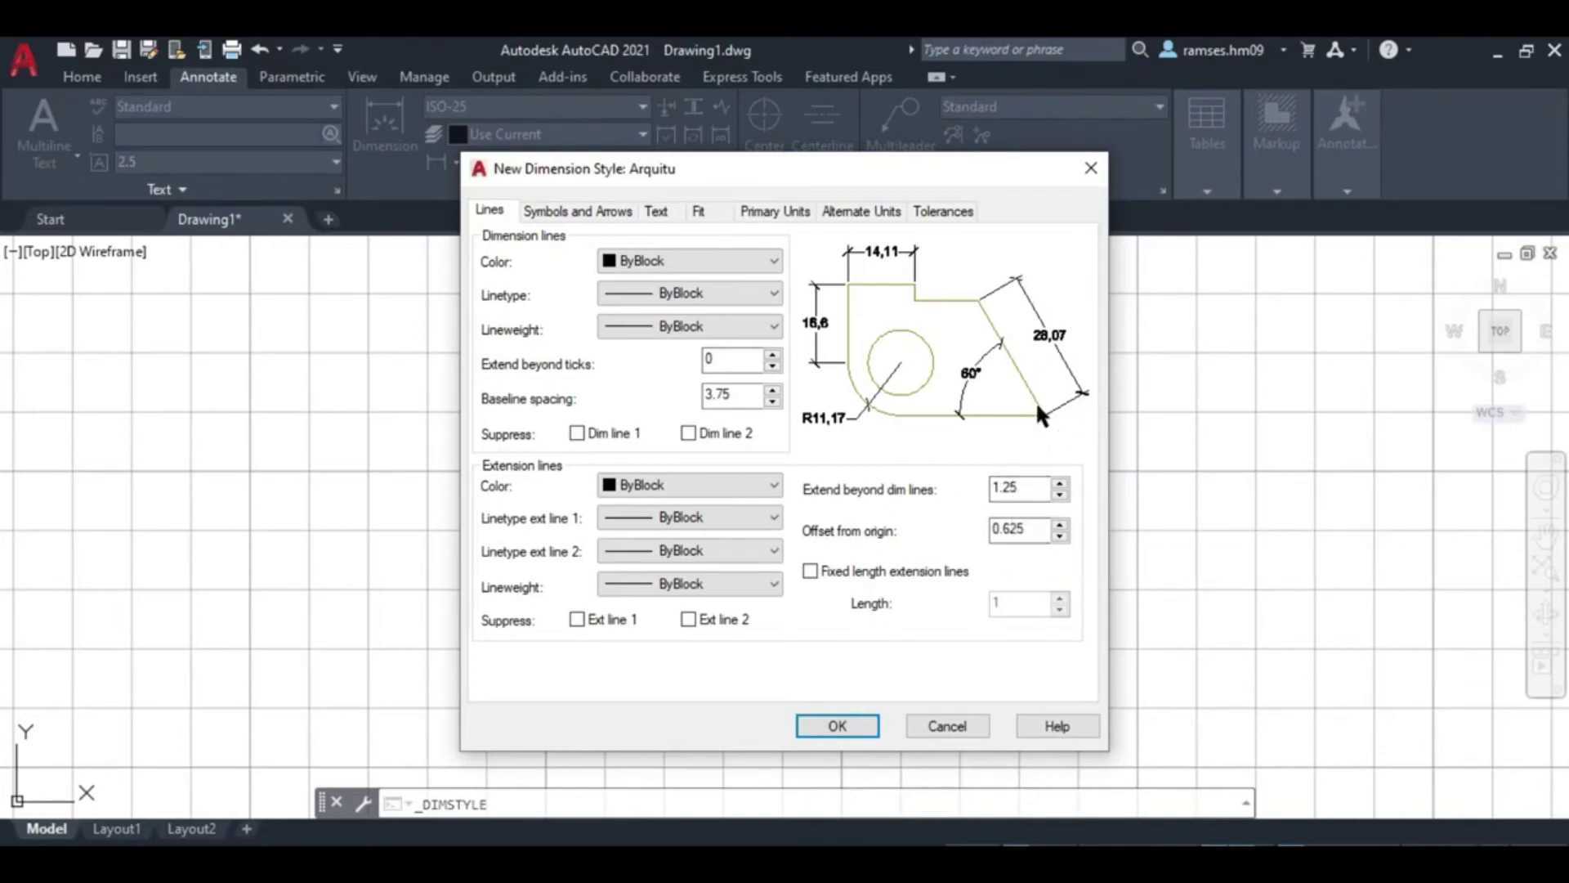
Set Arquitu's extension beyond dimension lines to 1.25
{"action": "left_click_drag", "start_coordinate": [1023, 487], "coordinate": [972, 487]}
{"action": "type", "text": "5"}
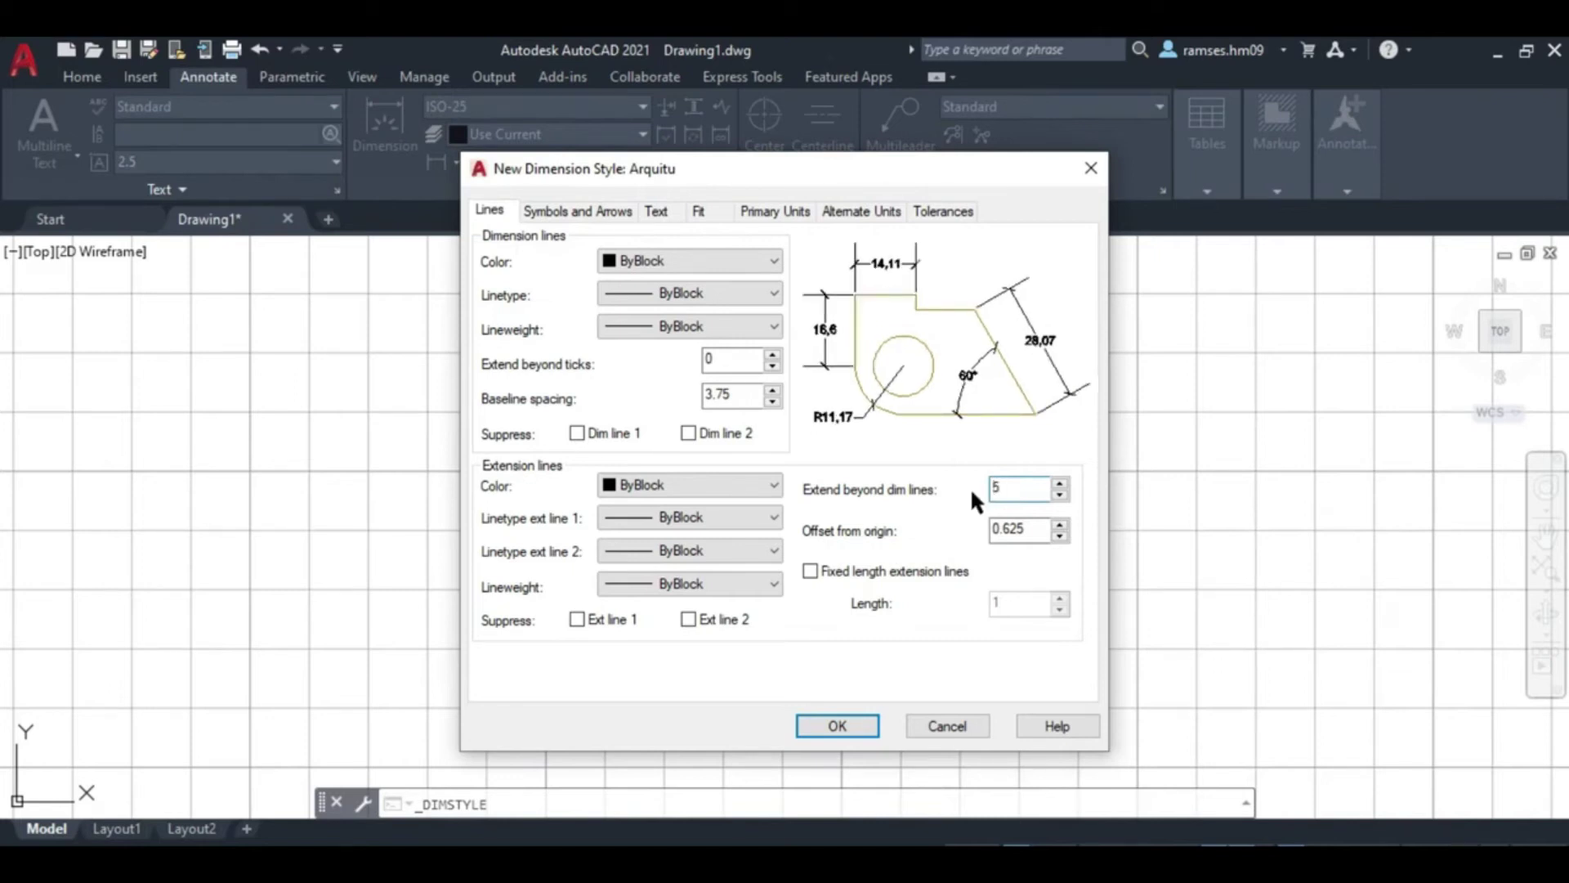
{"action": "left_click_drag", "start_coordinate": [1001, 487], "coordinate": [956, 495]}
{"action": "type", "text": "1.25"}
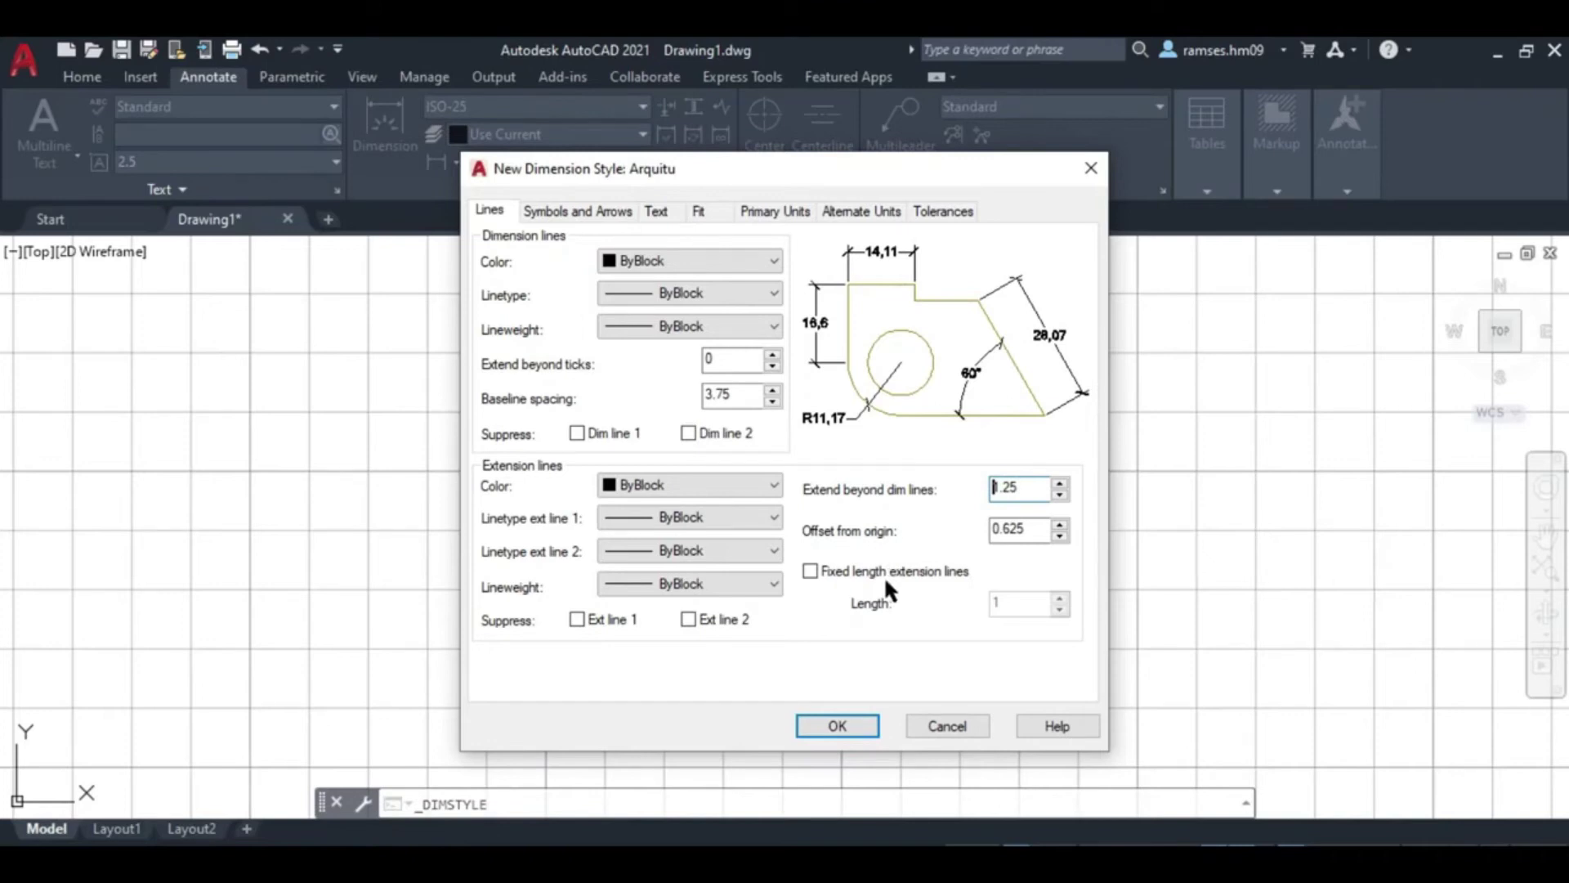
Leave fixed-length extension lines off and set the extension-line offset from origin to 3
{"action": "left_click", "coordinate": [812, 570]}
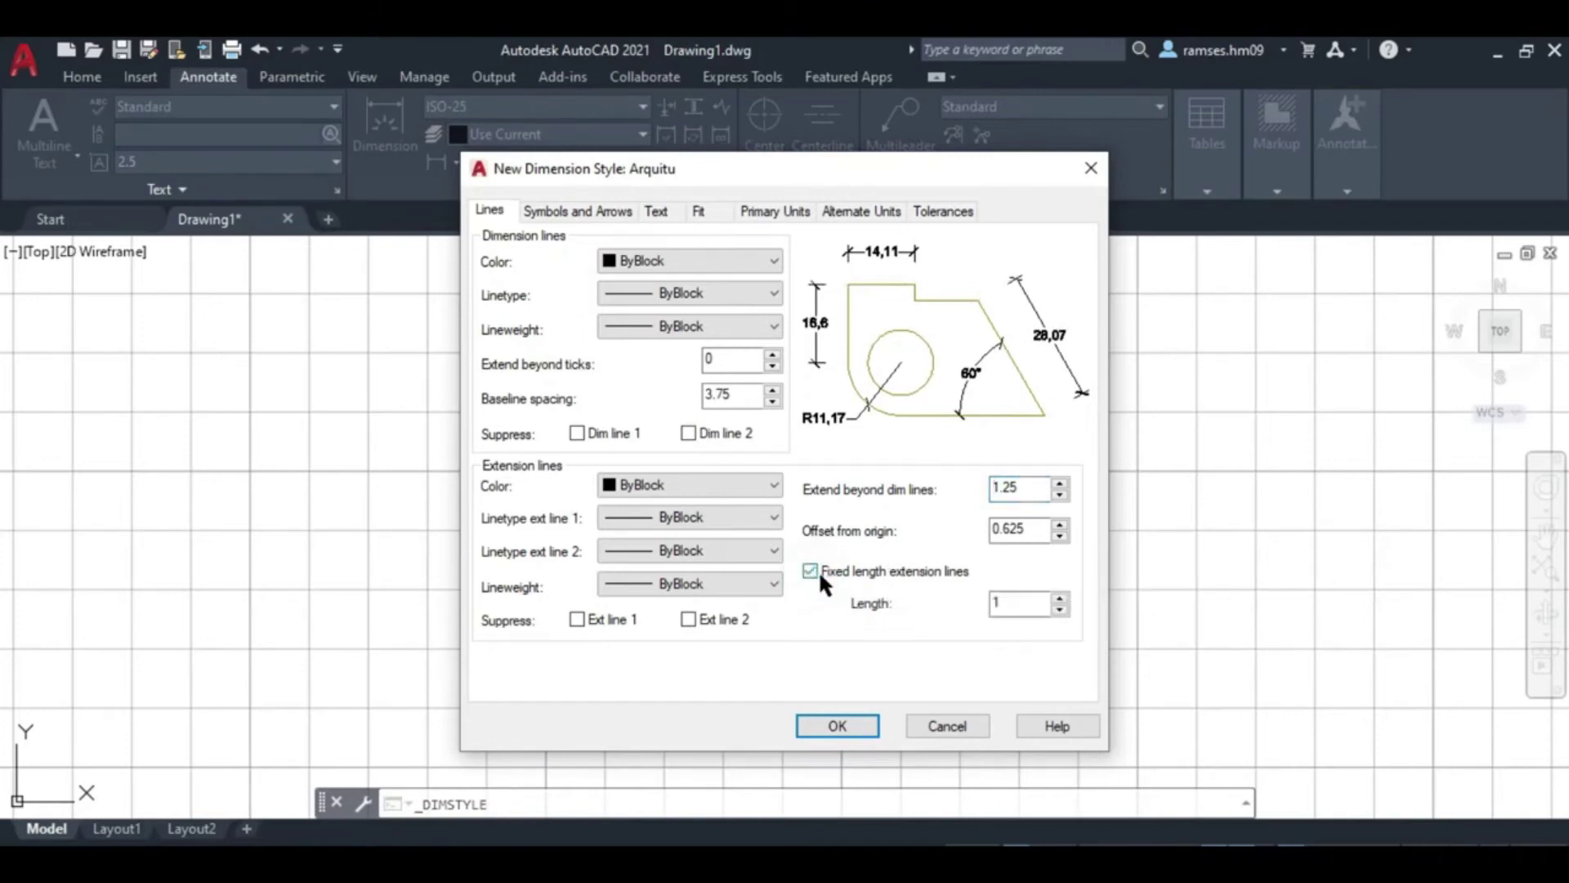
{"action": "left_click", "coordinate": [997, 603]}
{"action": "left_click", "coordinate": [809, 569]}
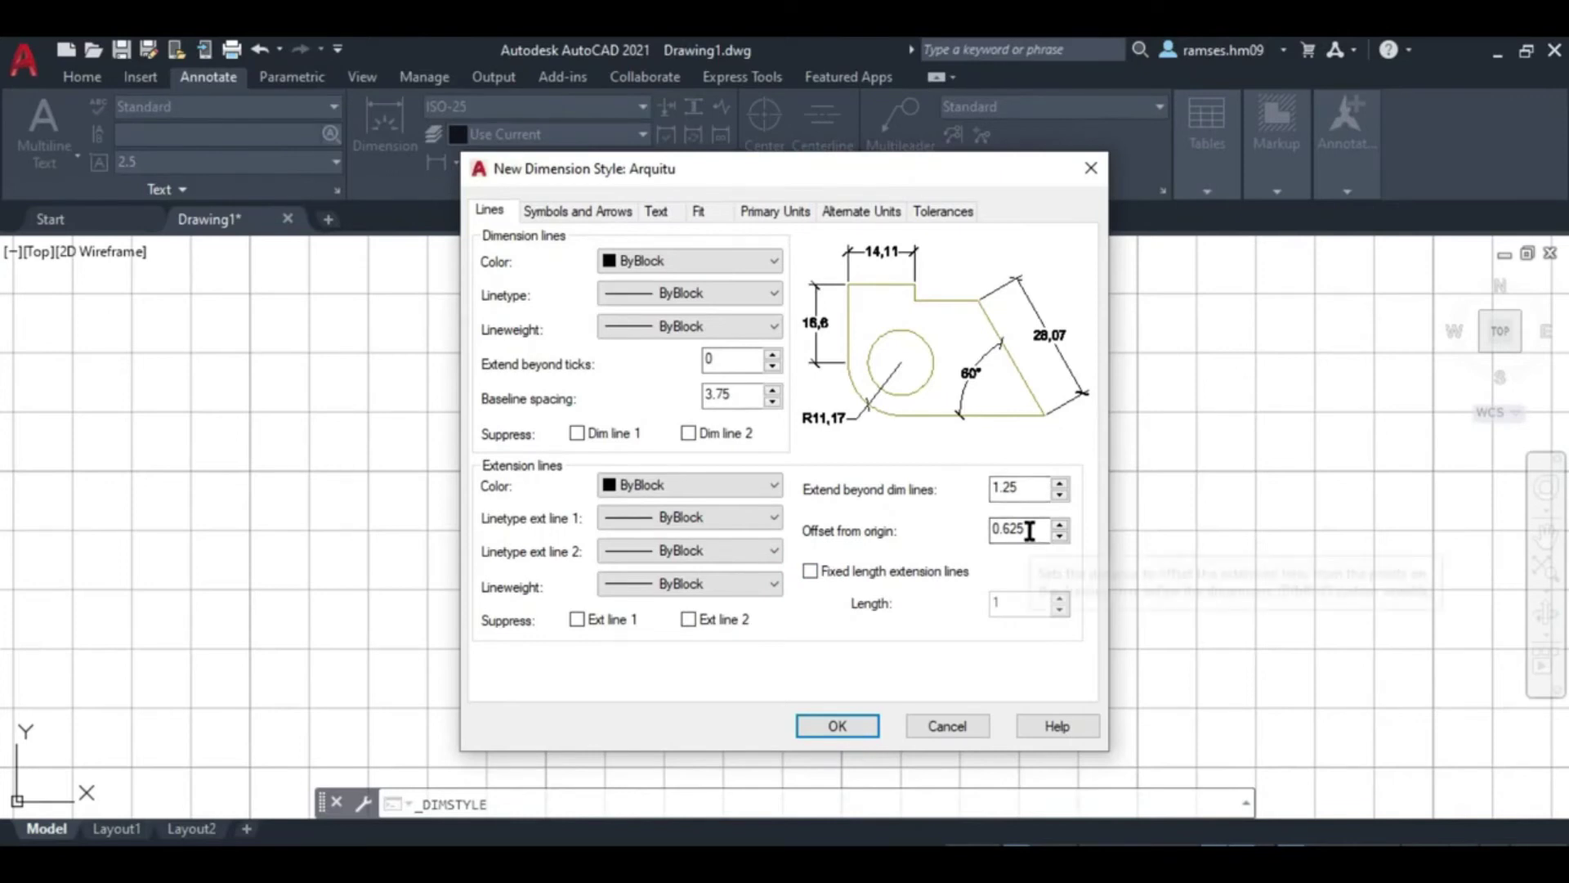
{"action": "mouse_move", "coordinate": [1028, 530]}
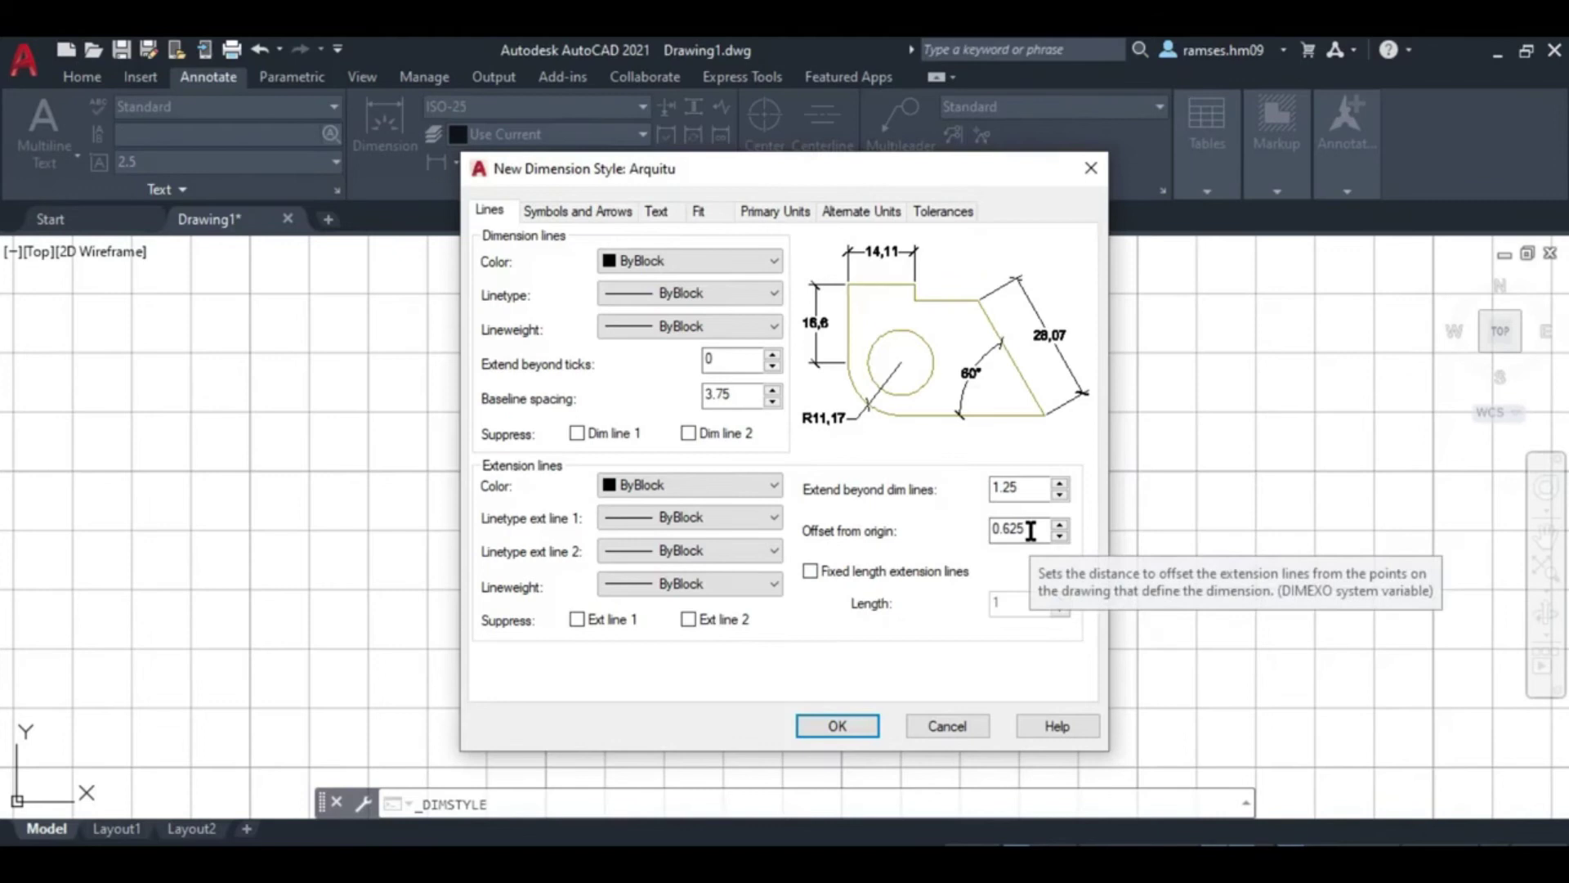
{"action": "left_click_drag", "start_coordinate": [1031, 531], "coordinate": [981, 536]}
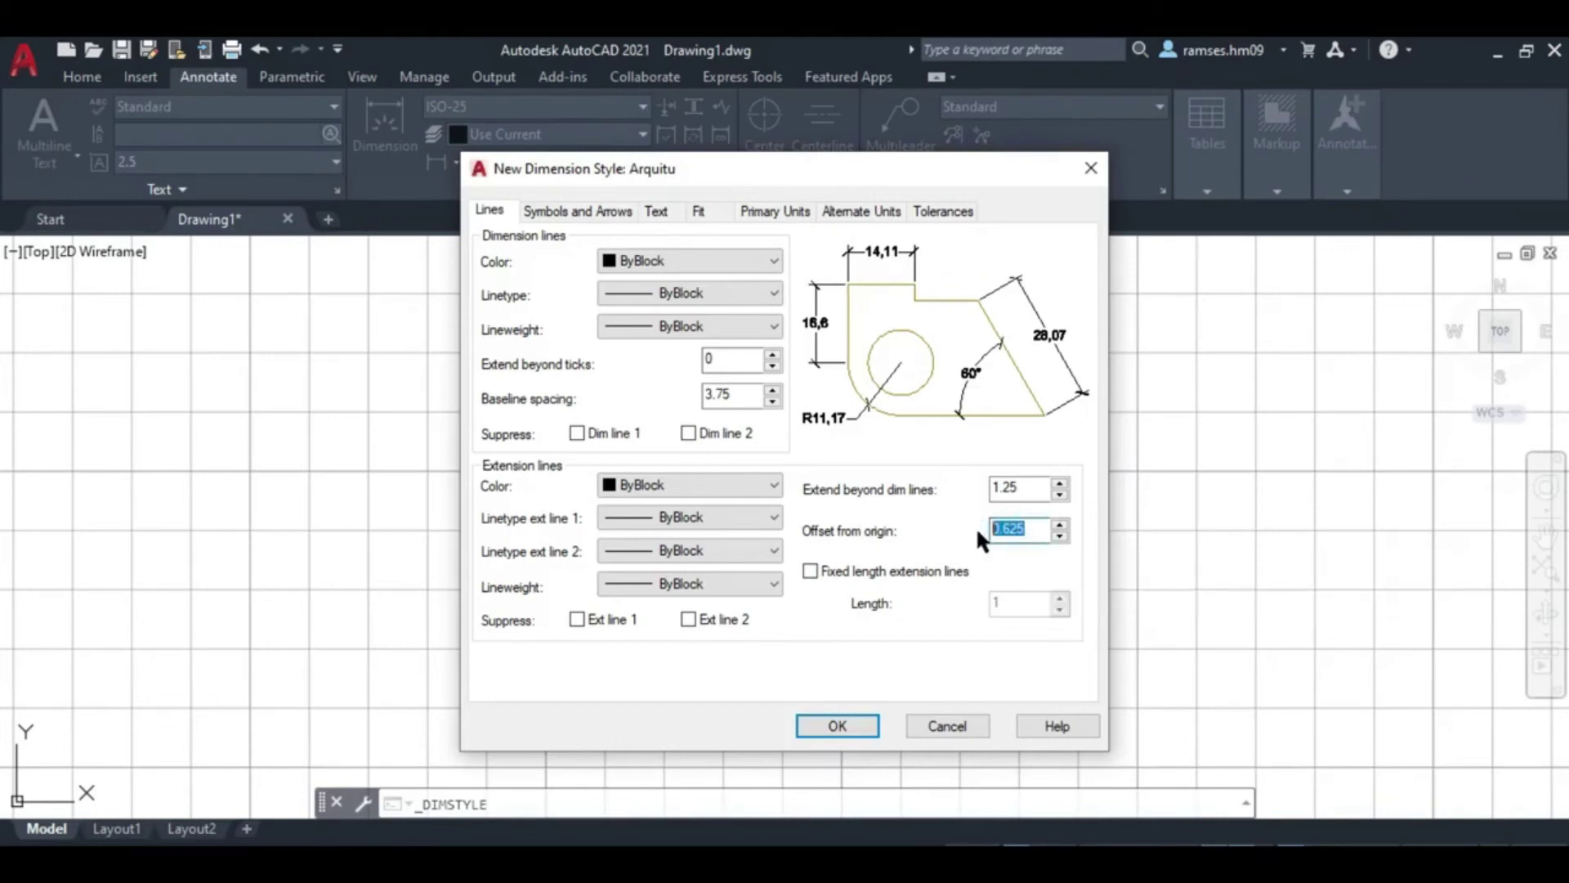
{"action": "type", "text": "3"}
{"action": "left_click", "coordinate": [698, 210]}
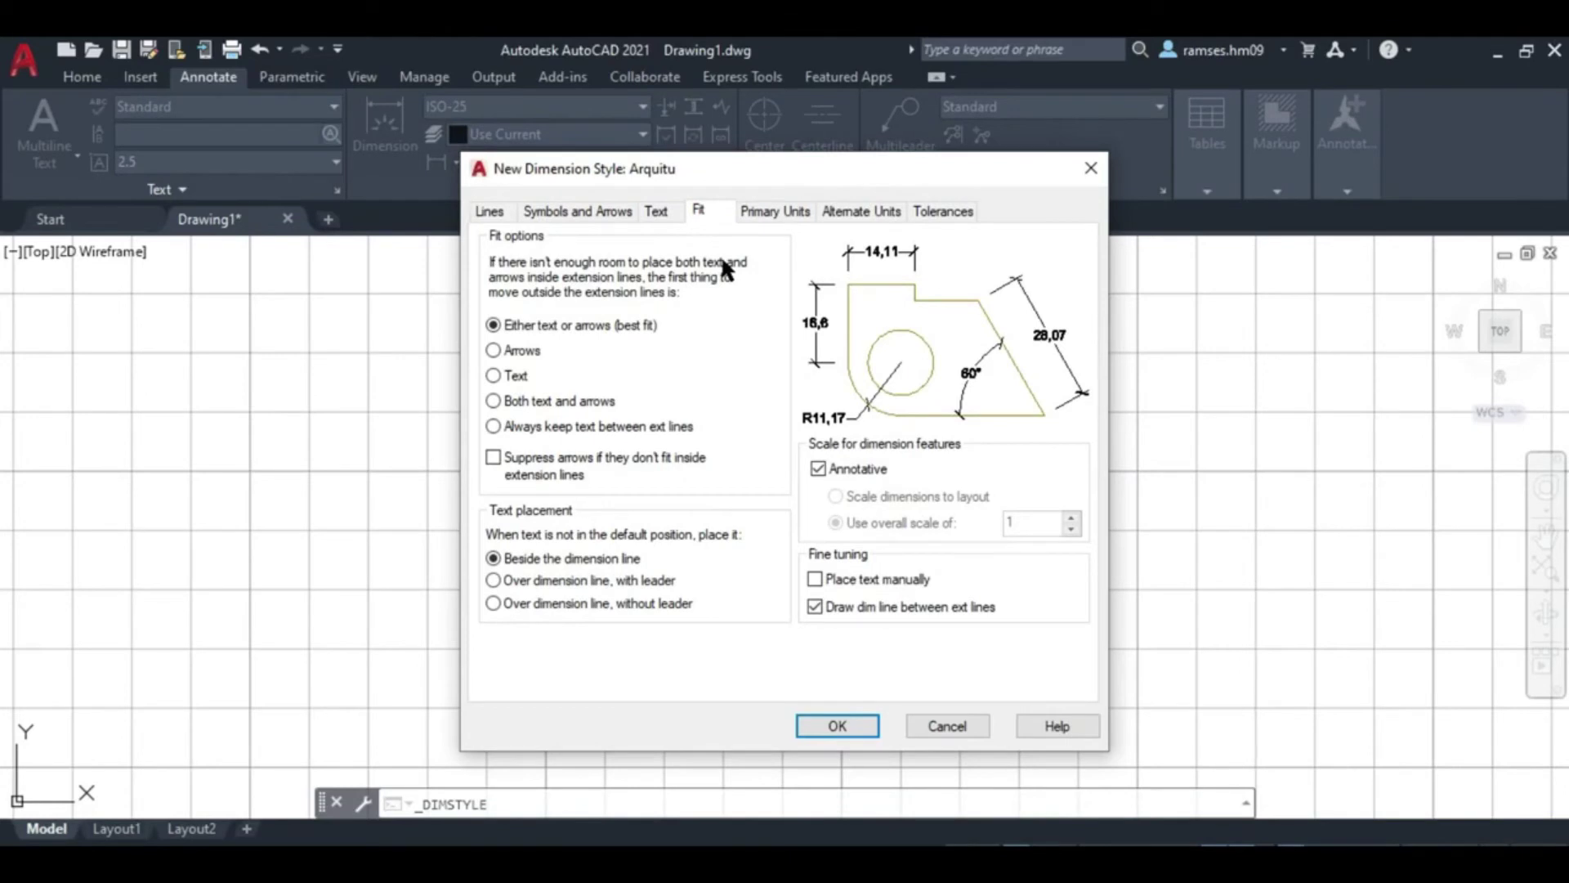
Set Arquitu's fit option to always keep text between extension lines
{"action": "left_click", "coordinate": [494, 350]}
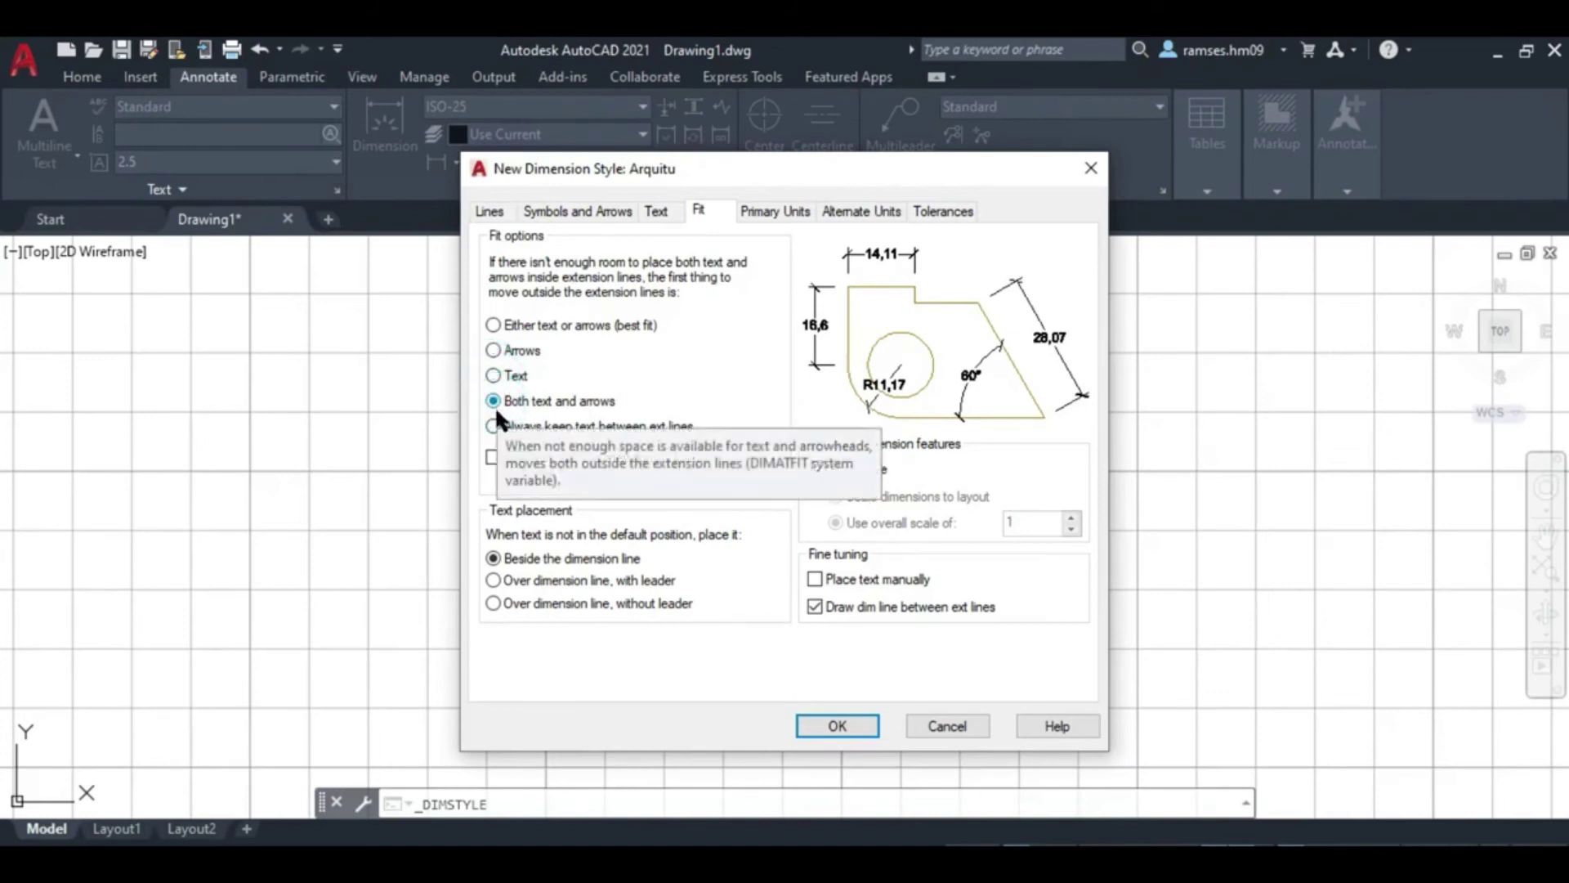
{"action": "left_click", "coordinate": [610, 425]}
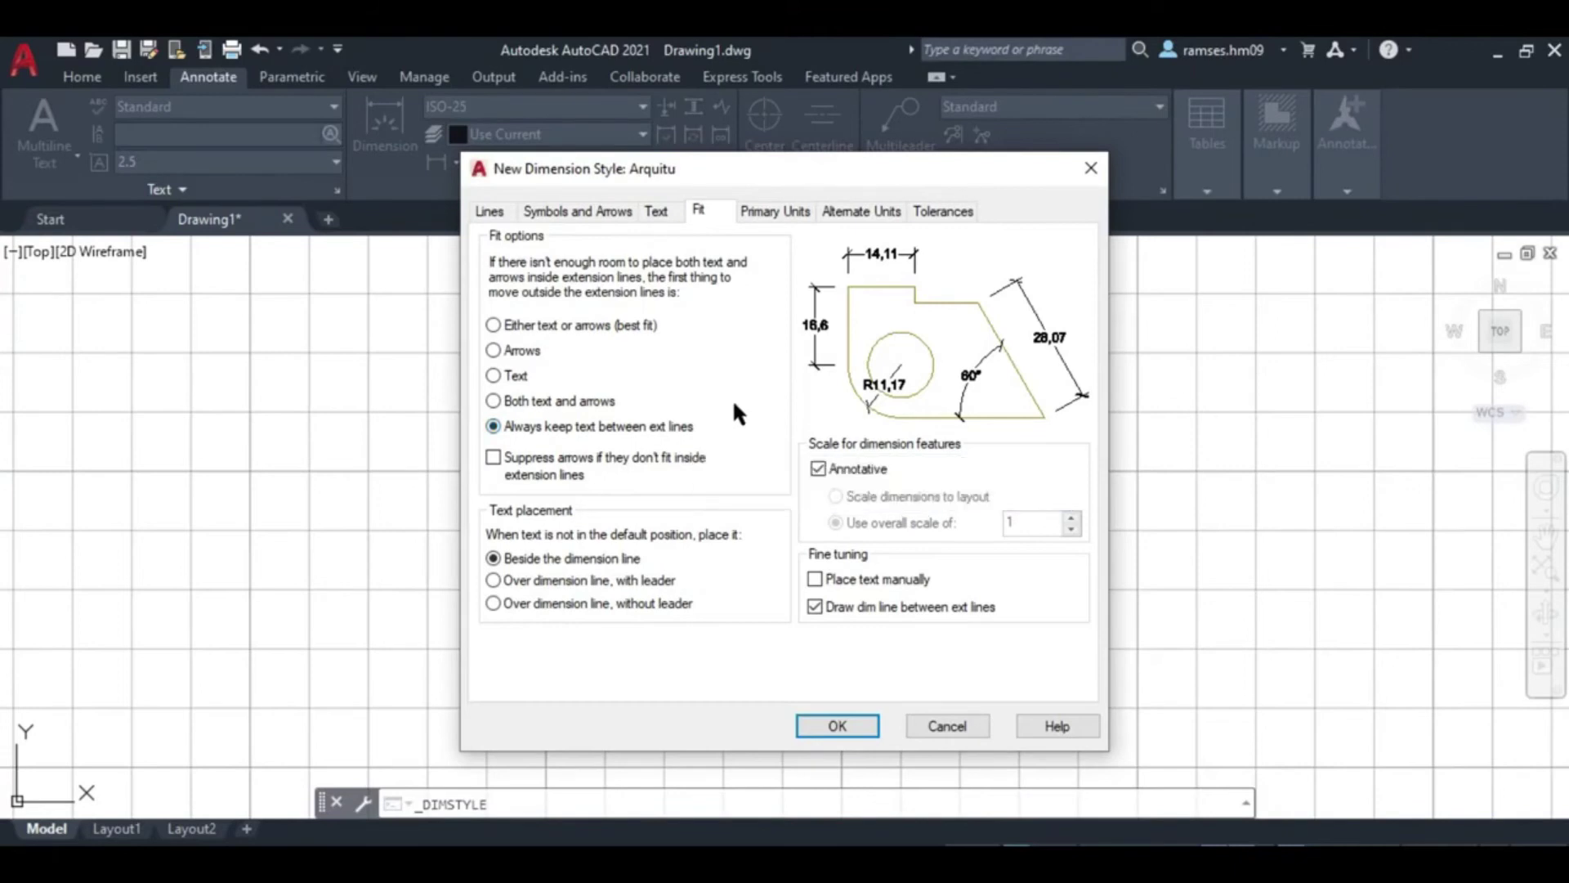
{"action": "left_click", "coordinate": [790, 206]}
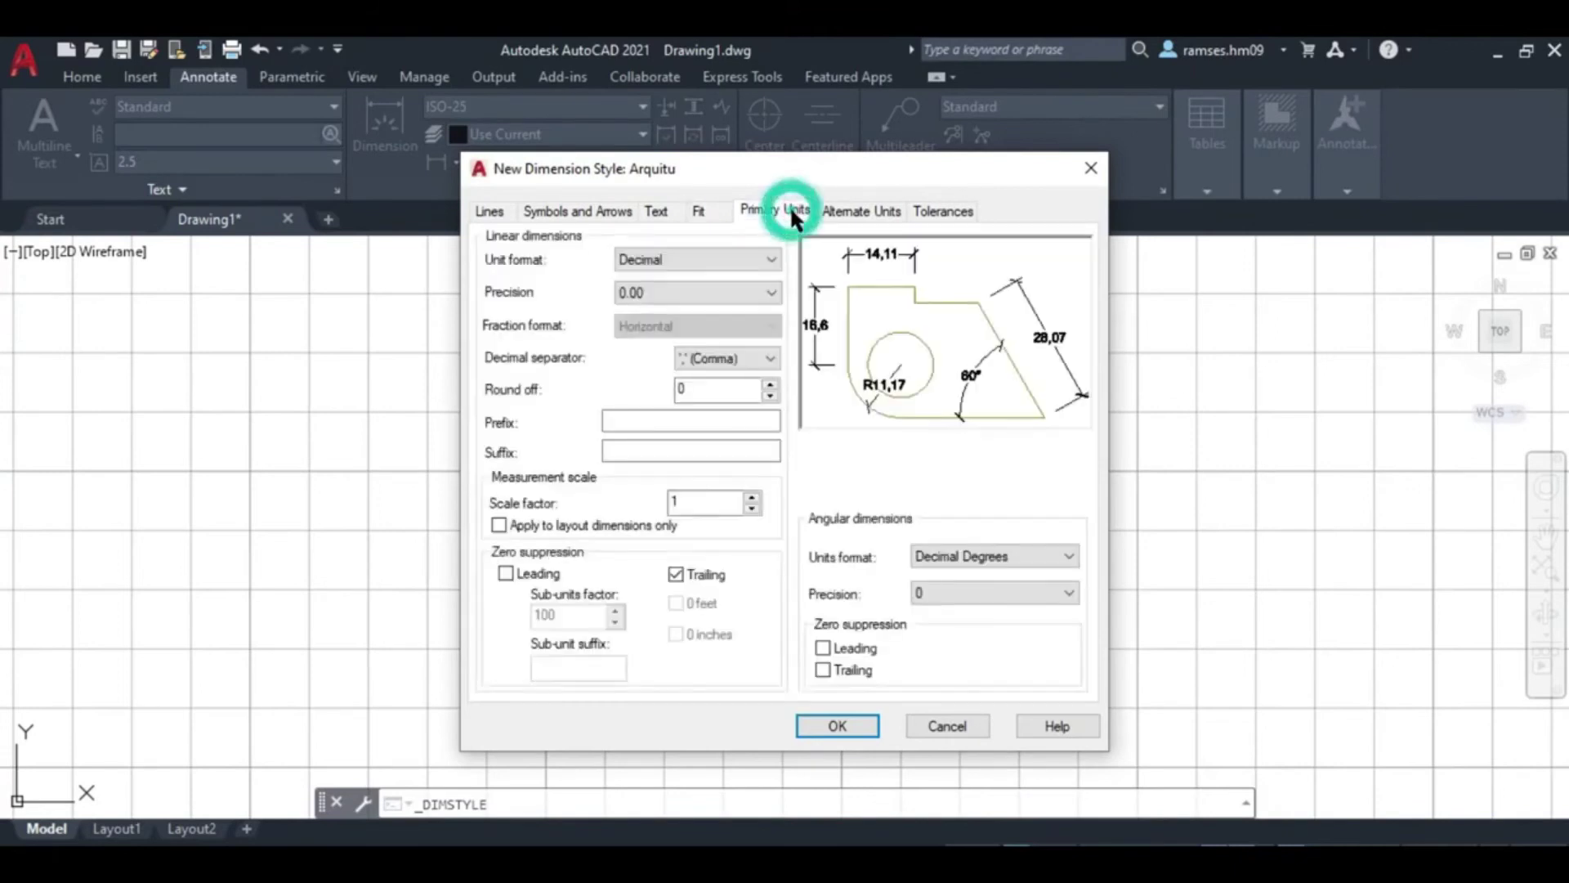
Use a period decimal separator and keep trailing zeros in Arquitu's primary units
{"action": "left_click", "coordinate": [774, 263]}
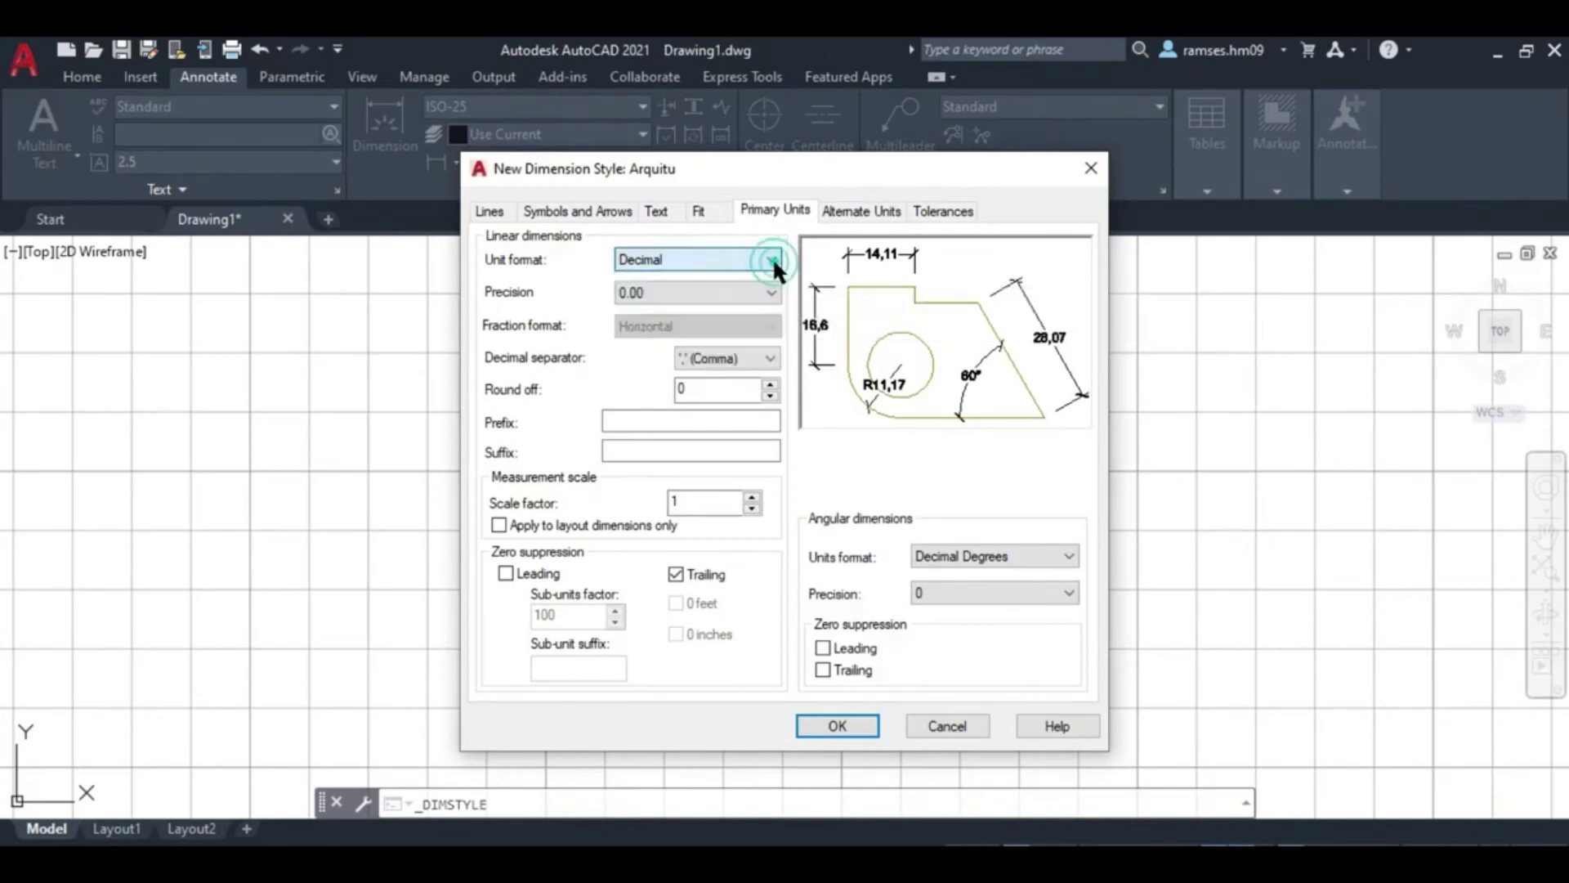
{"action": "left_click", "coordinate": [758, 289]}
{"action": "left_click", "coordinate": [762, 288]}
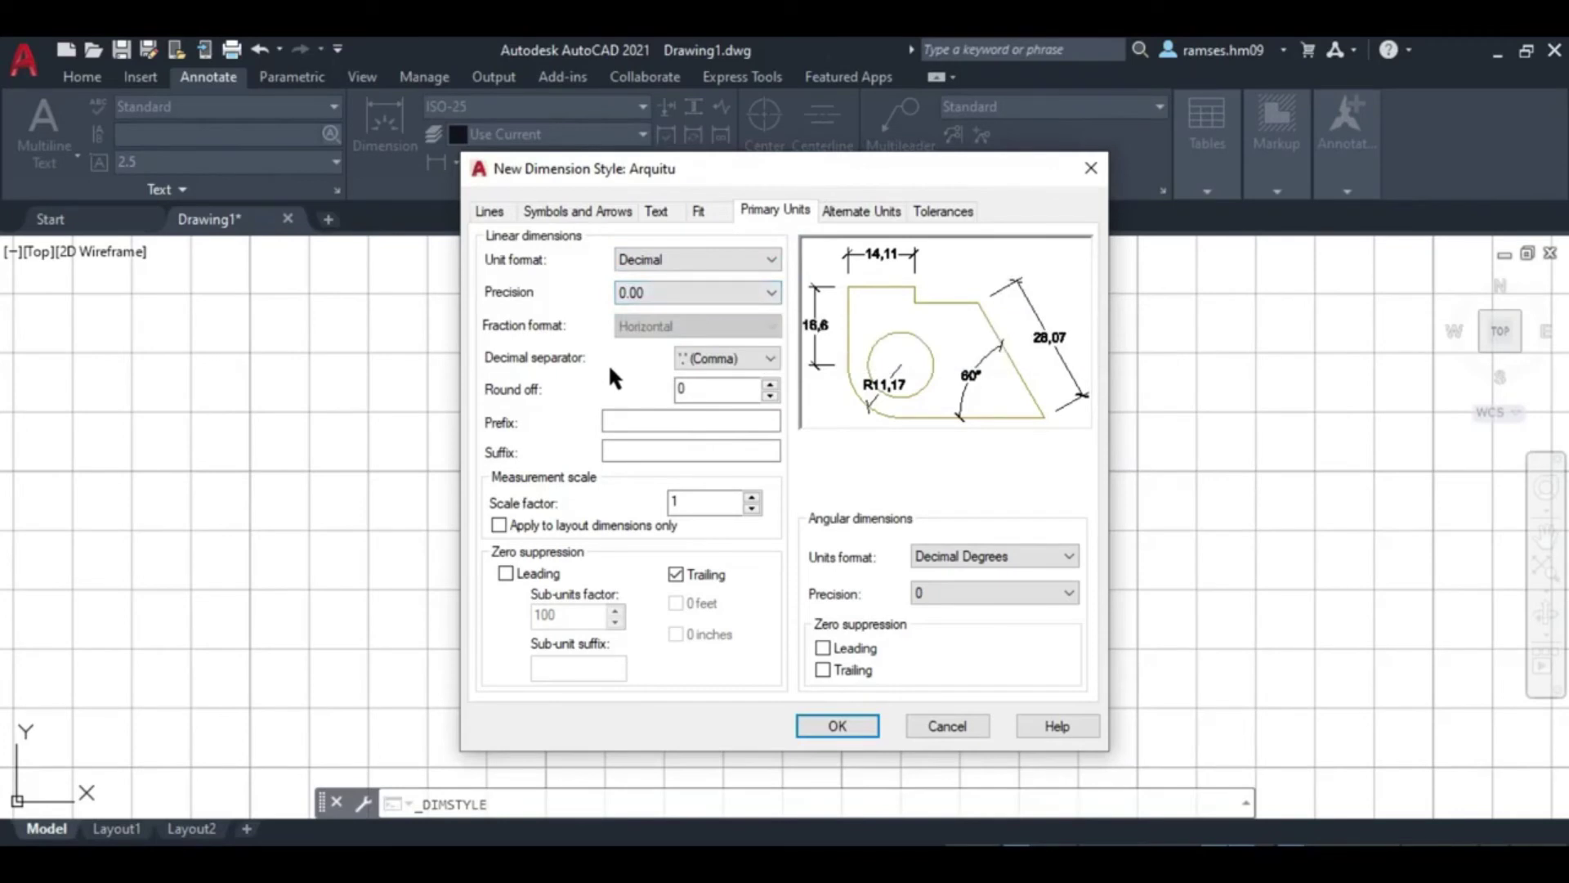
{"action": "left_click", "coordinate": [687, 360]}
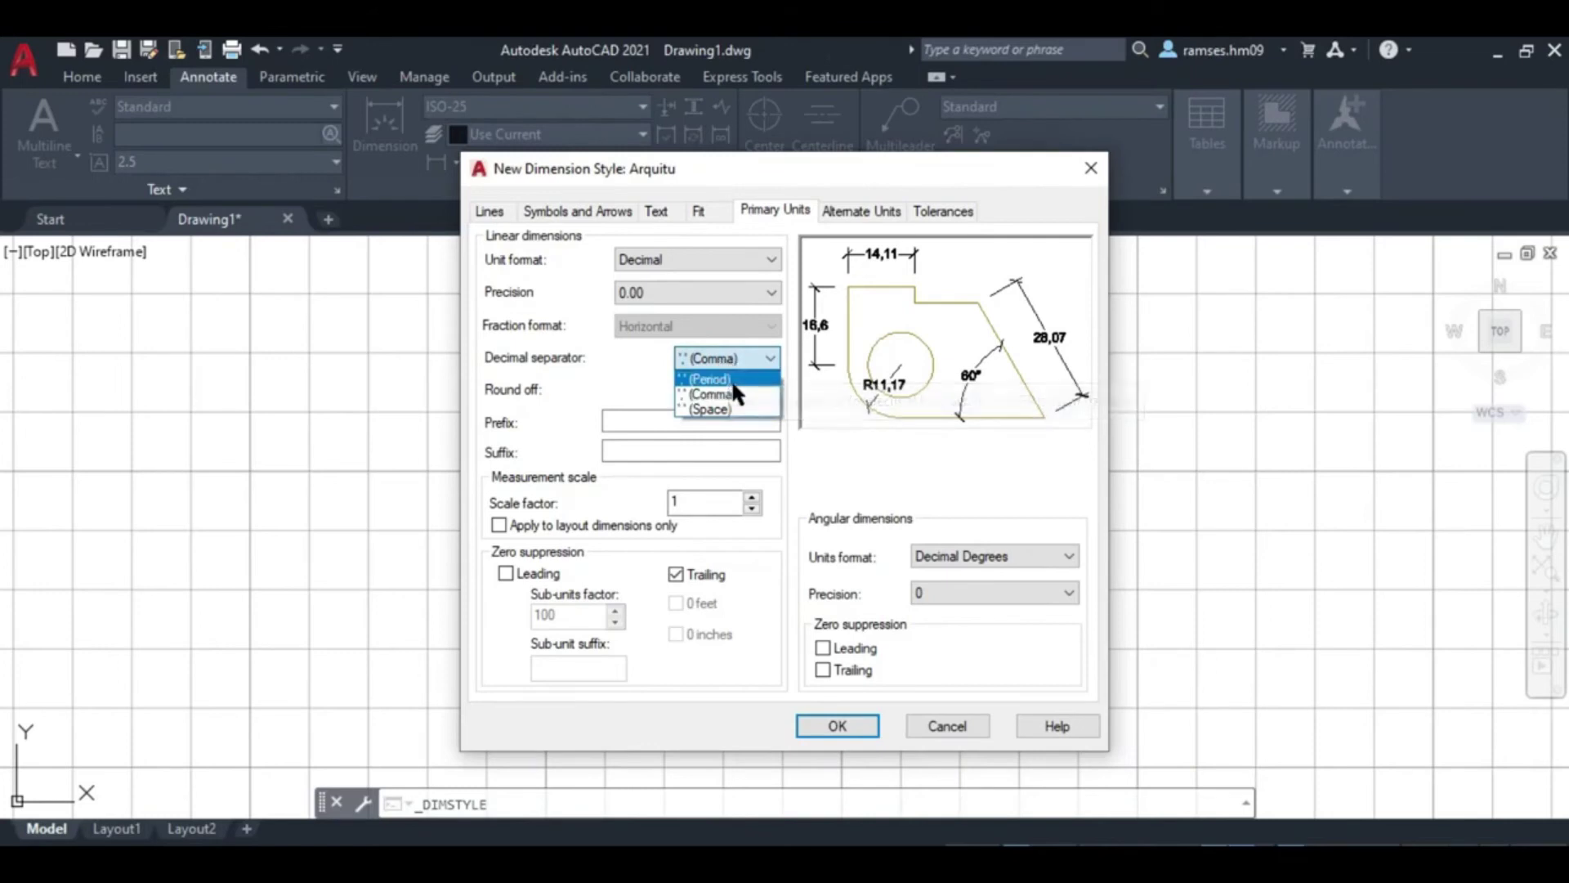
{"action": "left_click", "coordinate": [729, 379]}
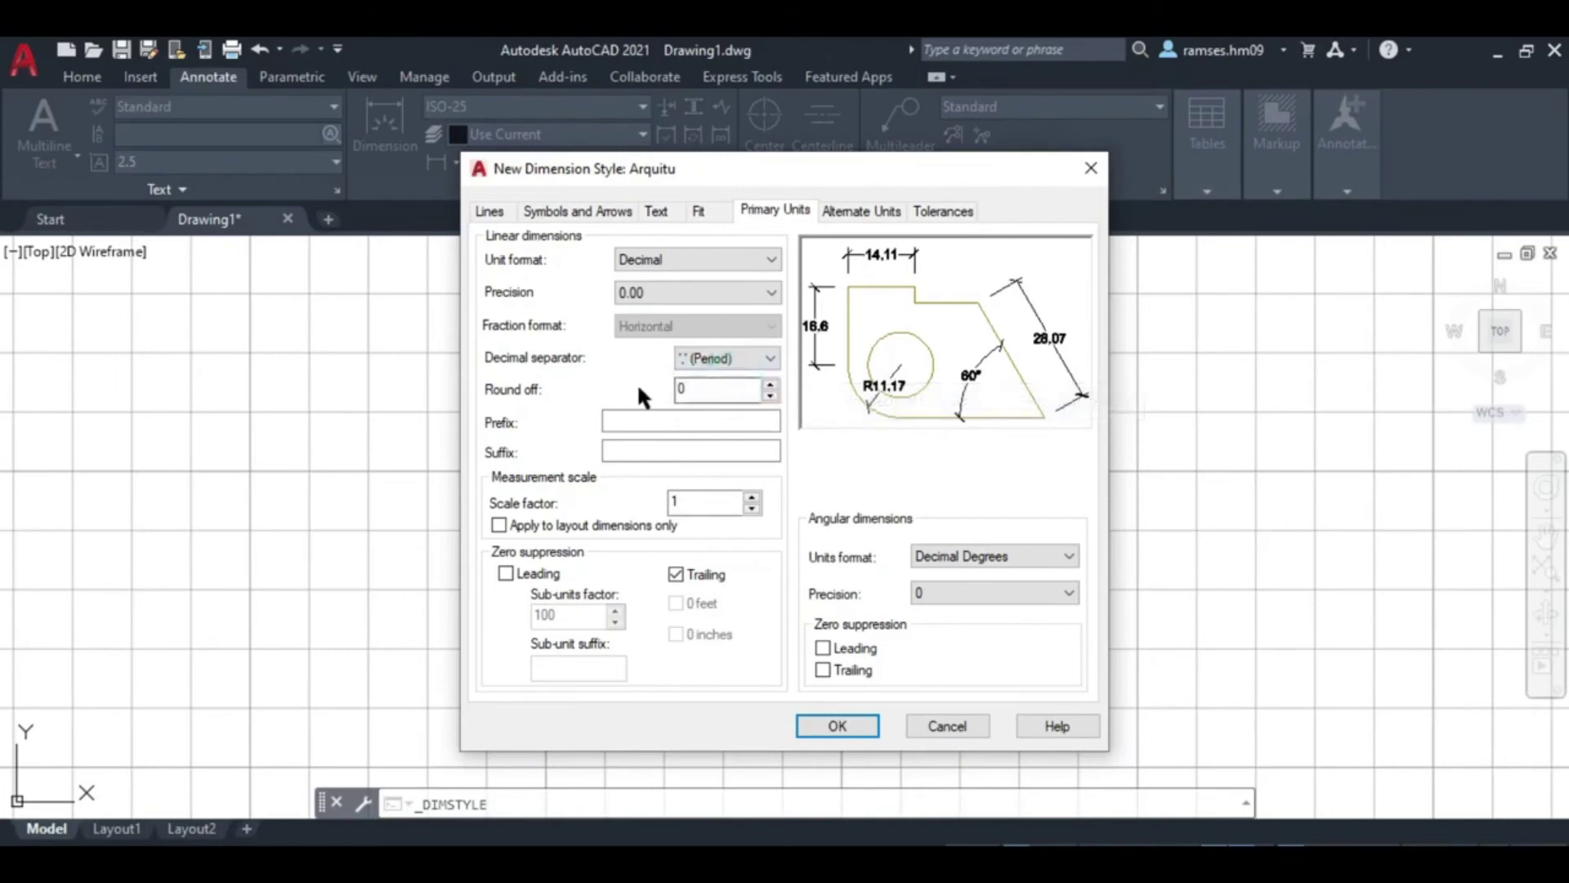
{"action": "left_click", "coordinate": [673, 572]}
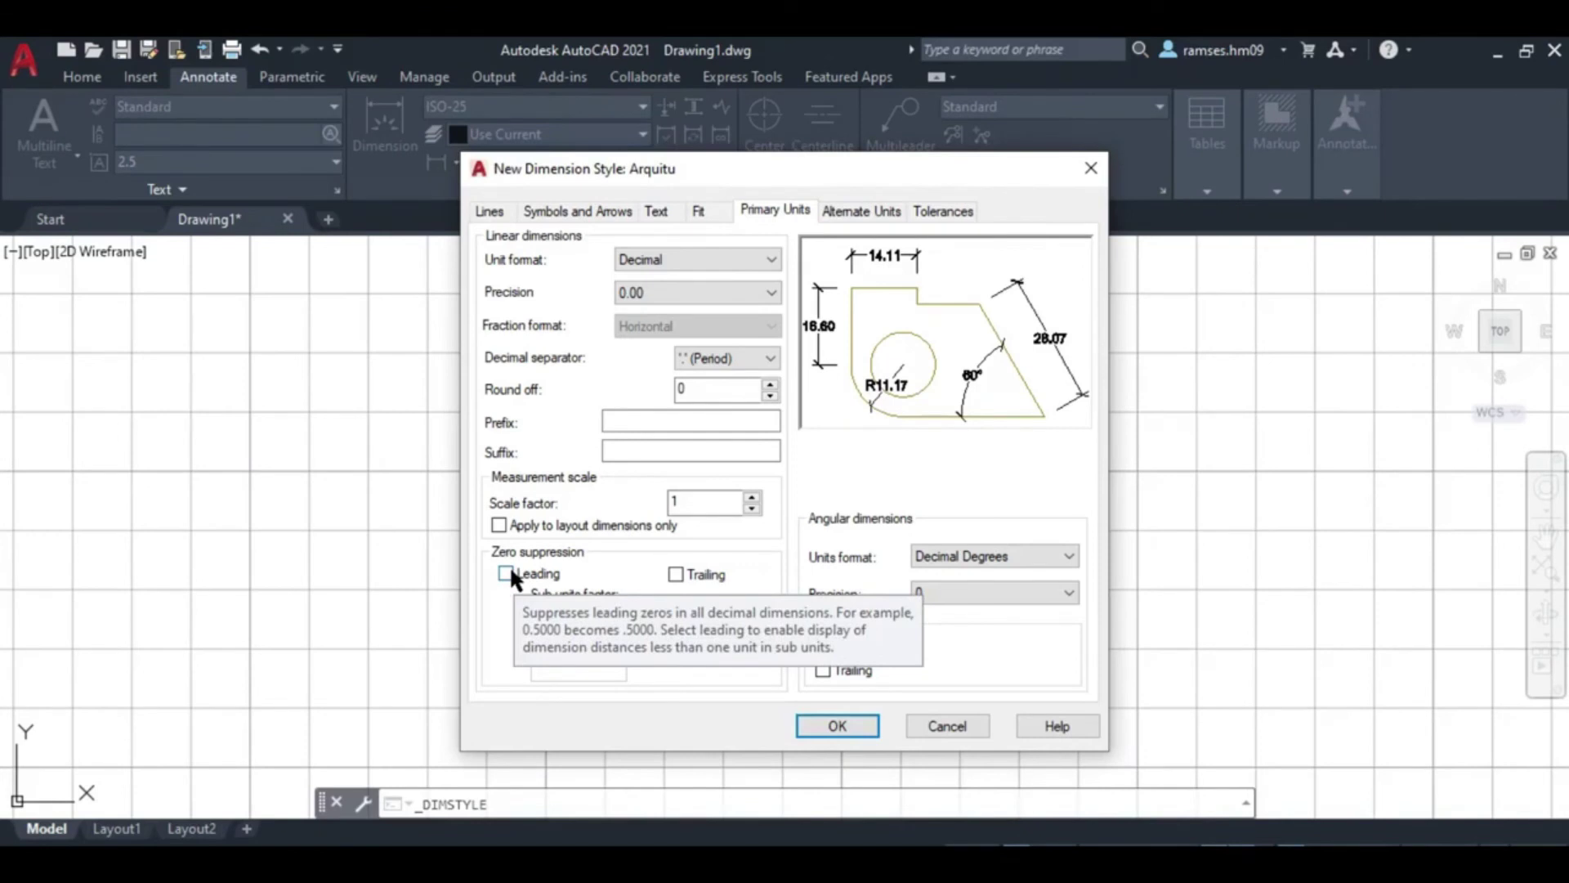
Accept Arquitu, close the style manager, and check the 1-50, 1-25 and 1-100 layouts
{"action": "left_click", "coordinate": [837, 723]}
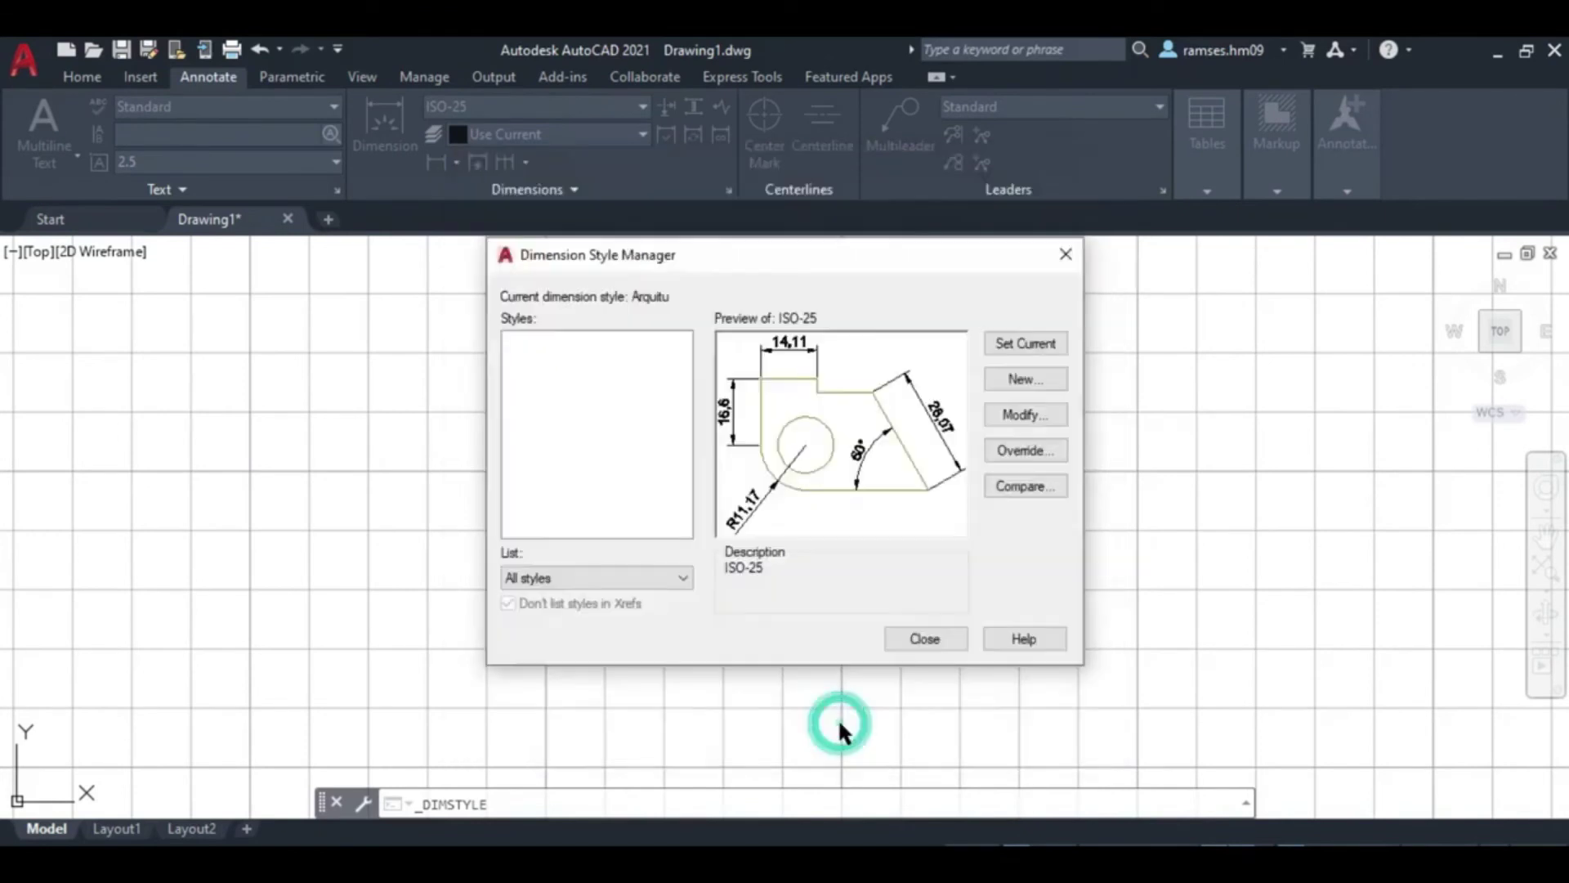
{"action": "left_click", "coordinate": [916, 641]}
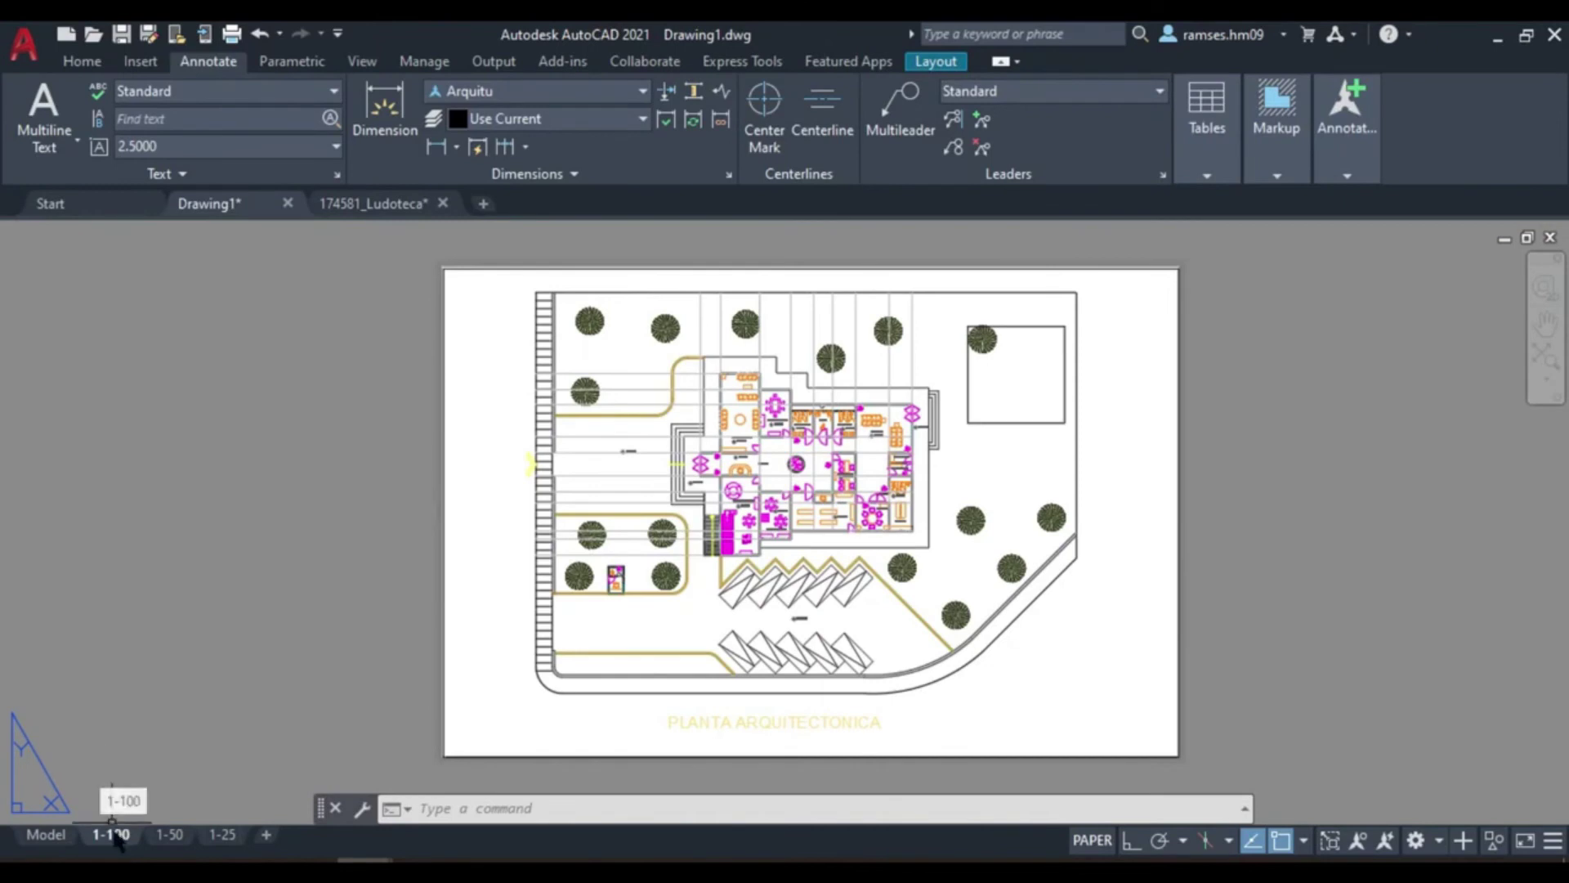
{"action": "left_click", "coordinate": [169, 835]}
{"action": "left_click", "coordinate": [217, 835]}
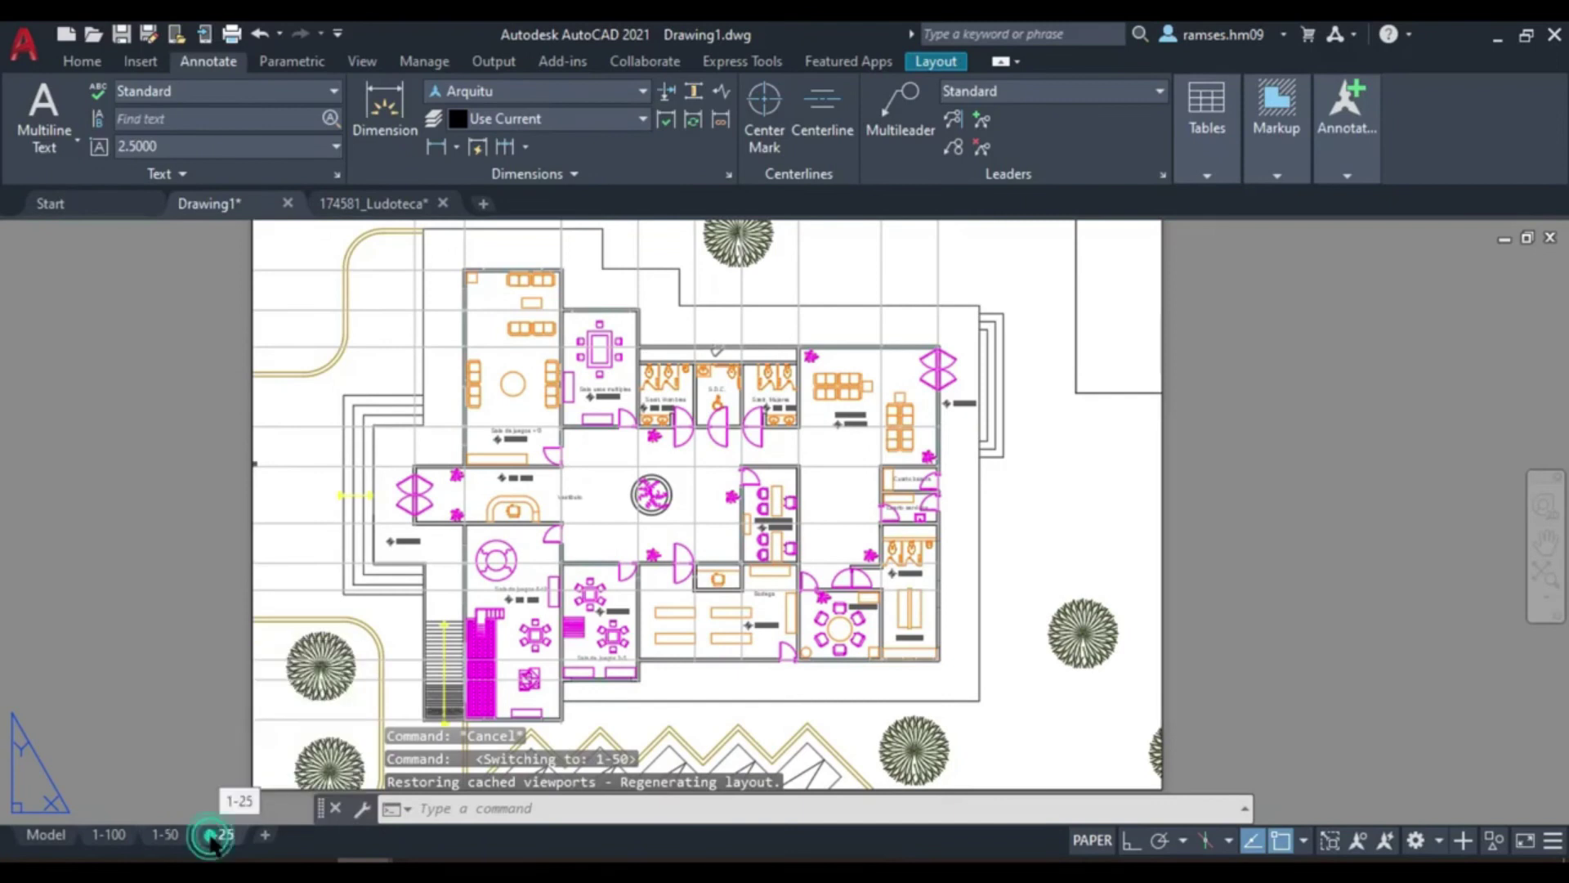
{"action": "left_click", "coordinate": [108, 834]}
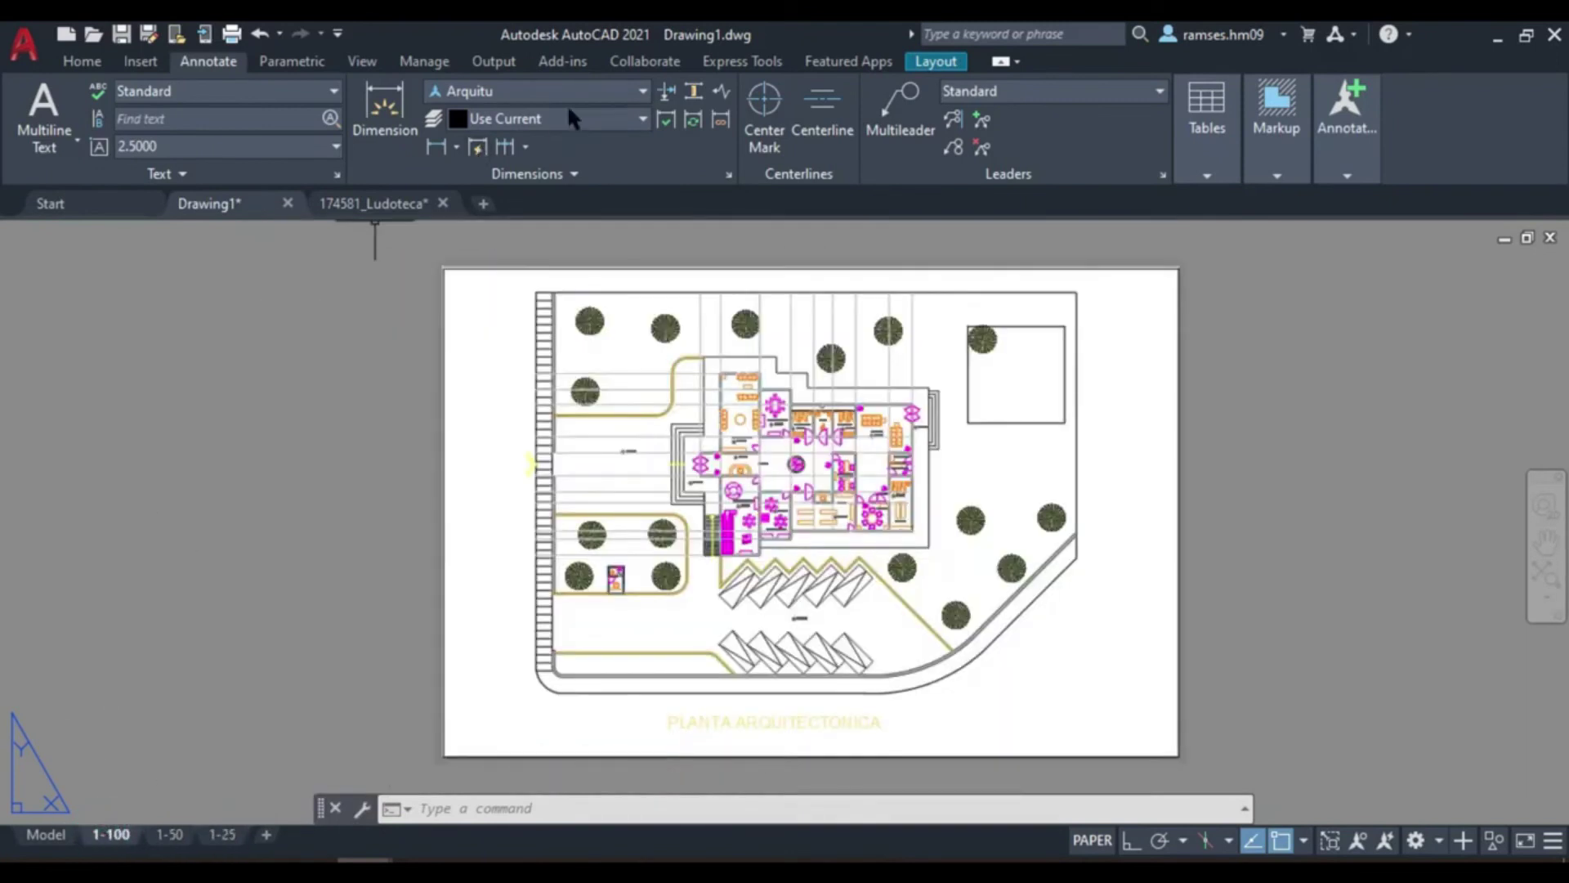
On the 1-100 layout, add a 2.00 linear dimension along the west wall
{"action": "left_click", "coordinate": [384, 106]}
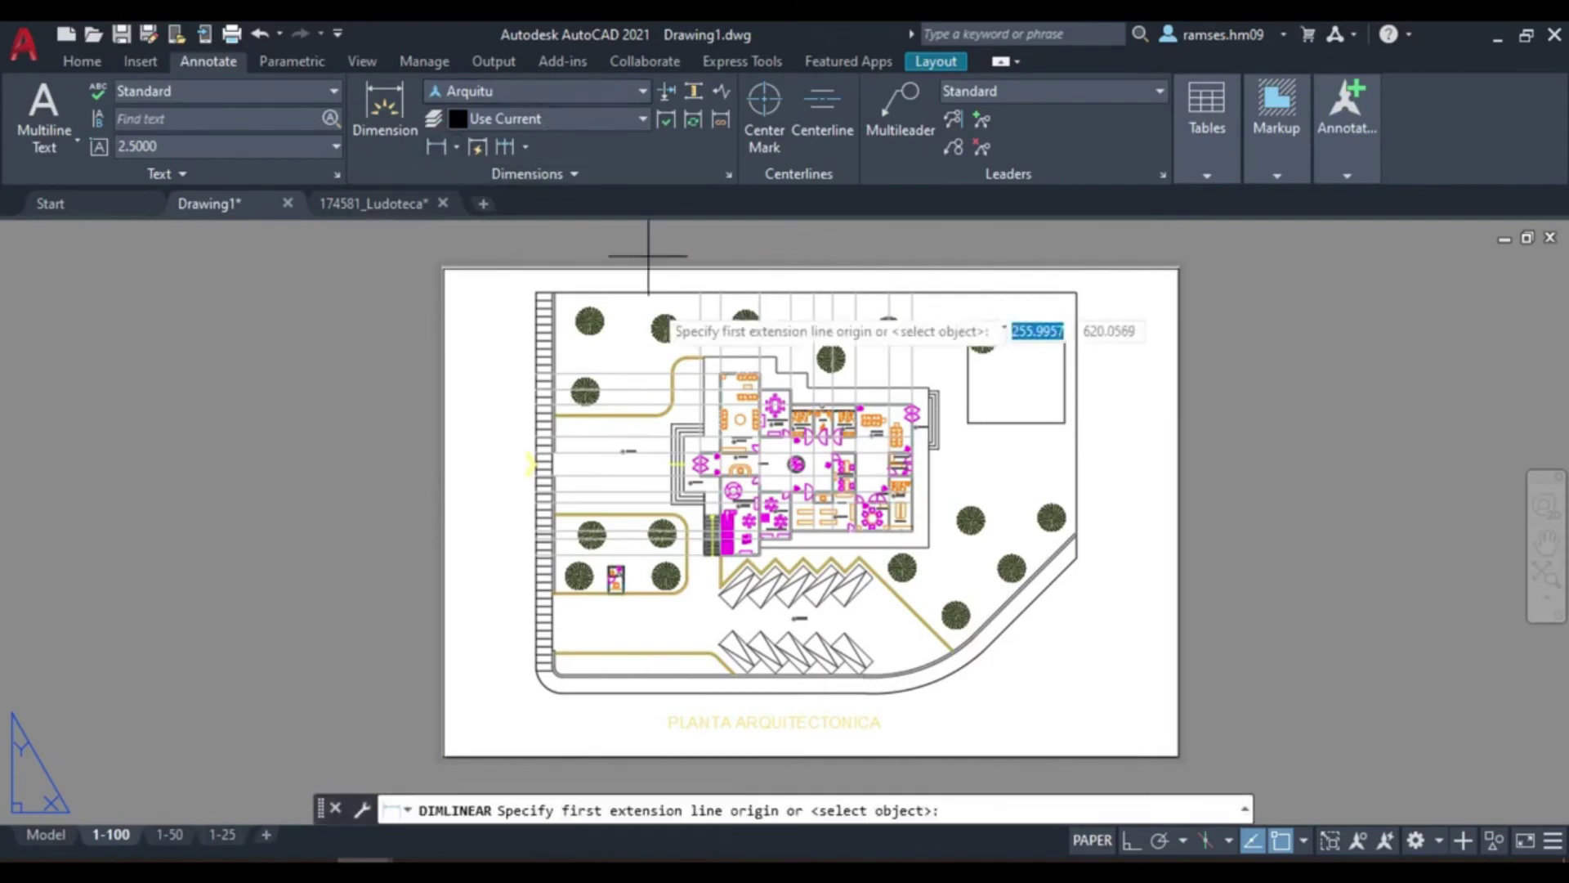
{"action": "scroll", "coordinate": [684, 358], "scroll_direction": "up", "scroll_amount": 5}
{"action": "left_click", "coordinate": [684, 359]}
{"action": "left_click", "coordinate": [684, 464]}
{"action": "left_click", "coordinate": [484, 457]}
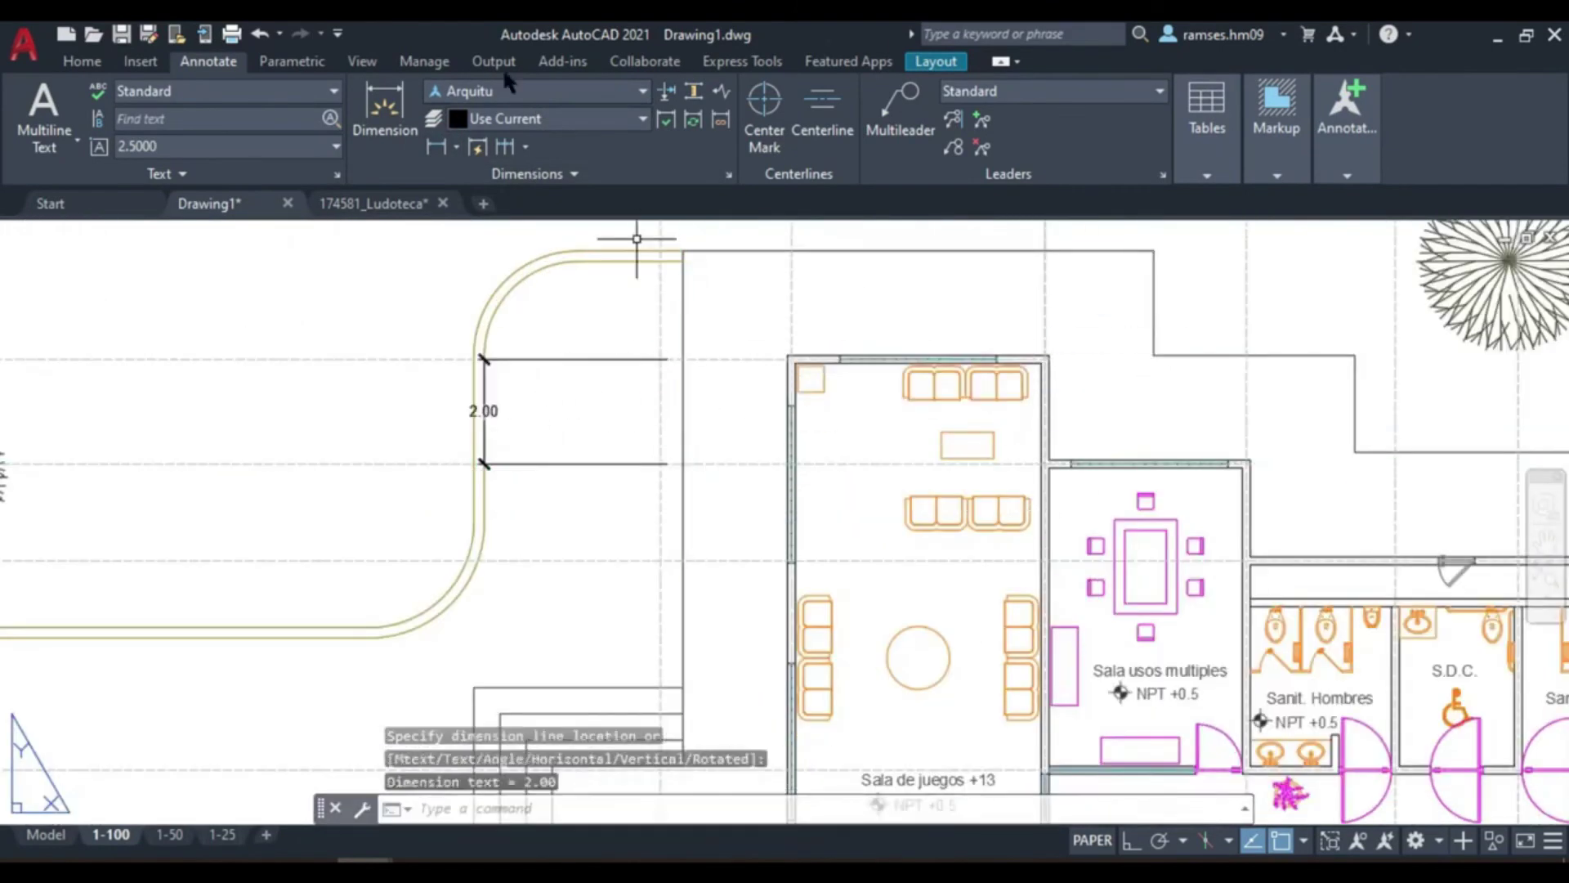
Continue the west-wall chain with 1.85, 2.85, 2.00 and 1.38 dimensions
{"action": "left_click", "coordinate": [505, 147]}
{"action": "left_click", "coordinate": [483, 560]}
{"action": "scroll", "coordinate": [499, 457], "scroll_direction": "down", "scroll_amount": 2}
{"action": "scroll", "coordinate": [518, 494], "scroll_direction": "down", "scroll_amount": 1}
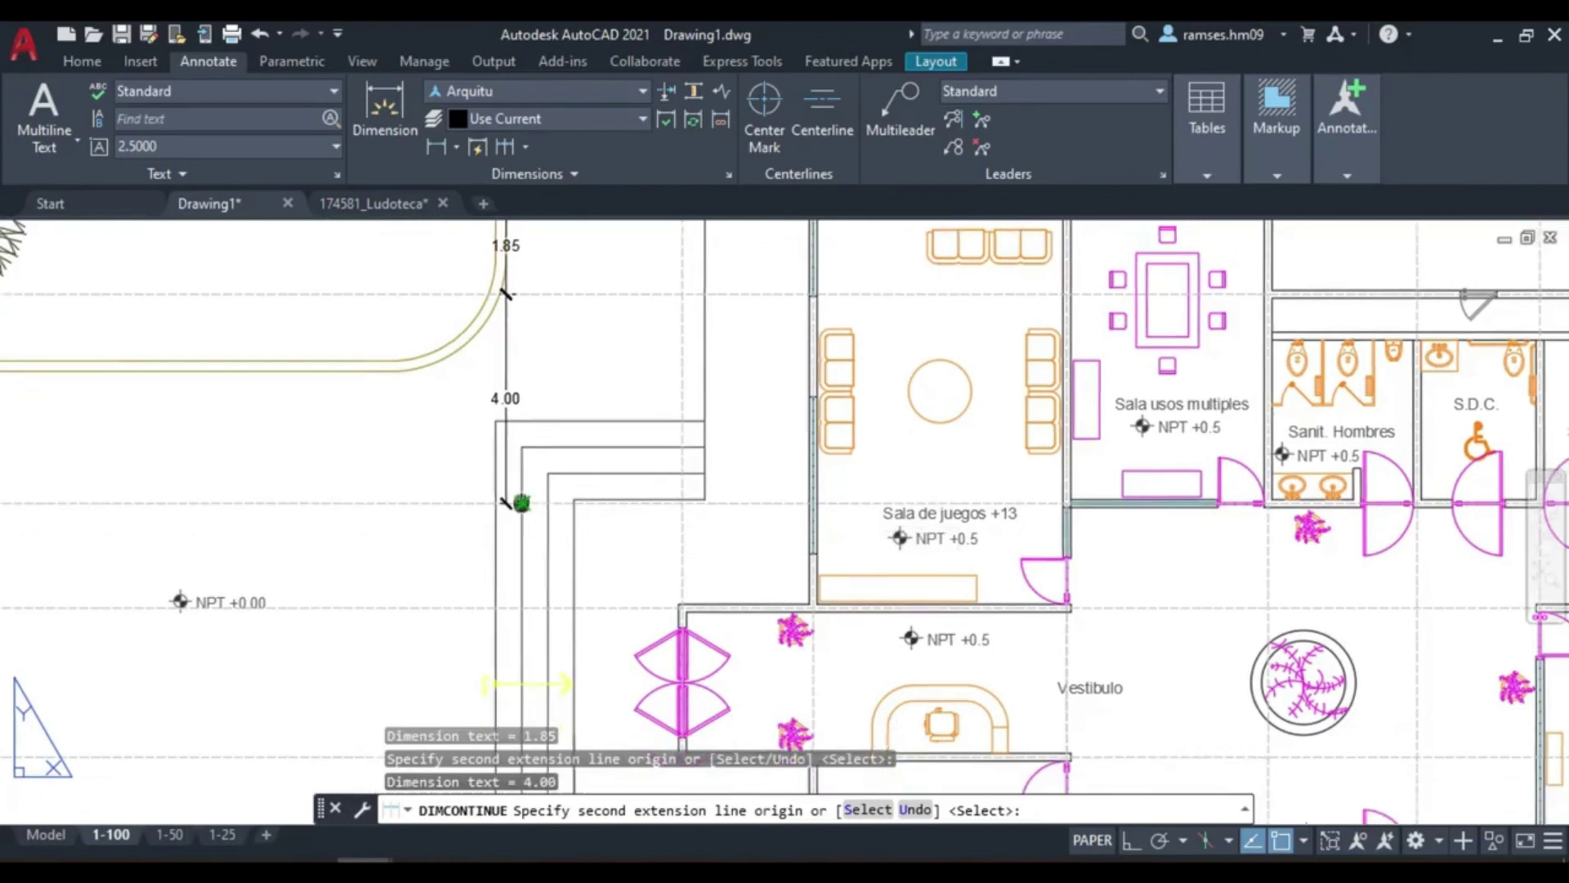
{"action": "scroll", "coordinate": [531, 470], "scroll_direction": "down", "scroll_amount": 3}
{"action": "scroll", "coordinate": [540, 449], "scroll_direction": "up", "scroll_amount": 2}
{"action": "left_click", "coordinate": [562, 447]}
{"action": "scroll", "coordinate": [572, 482], "scroll_direction": "up", "scroll_amount": 4}
{"action": "left_click", "coordinate": [550, 561]}
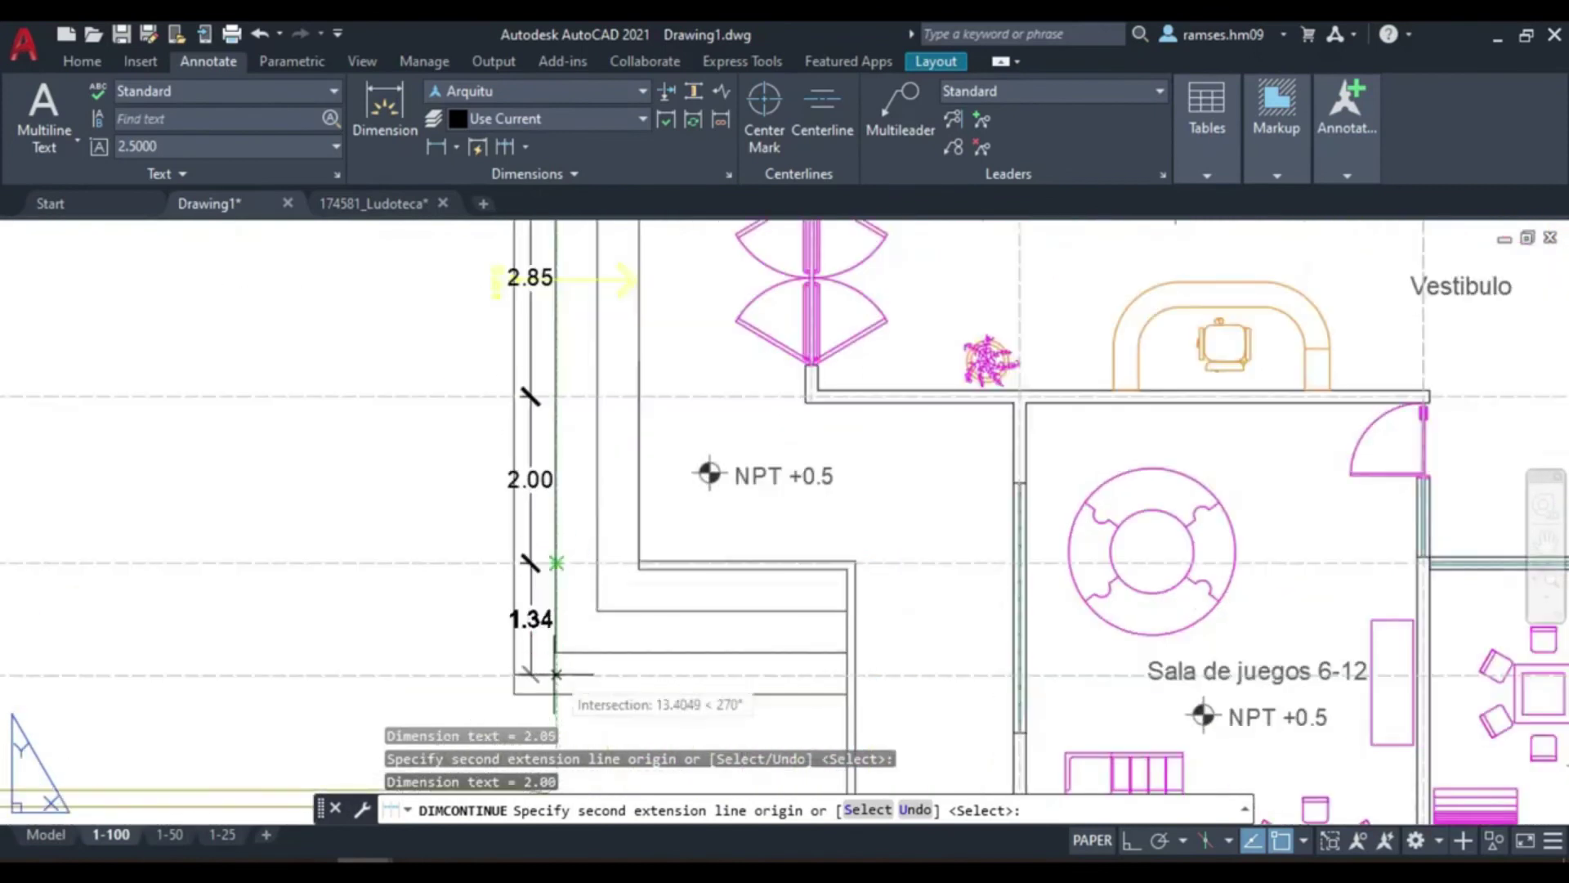
{"action": "left_click", "coordinate": [550, 679]}
{"action": "key", "text": "Escape"}
{"action": "scroll", "coordinate": [600, 586], "scroll_direction": "down", "scroll_amount": 2}
{"action": "scroll", "coordinate": [414, 653], "scroll_direction": "down", "scroll_amount": 1}
On the 1-50 layout, dimension the south wall with a 2.93 linear dimension
{"action": "key", "text": "ctrl+Page_Down"}
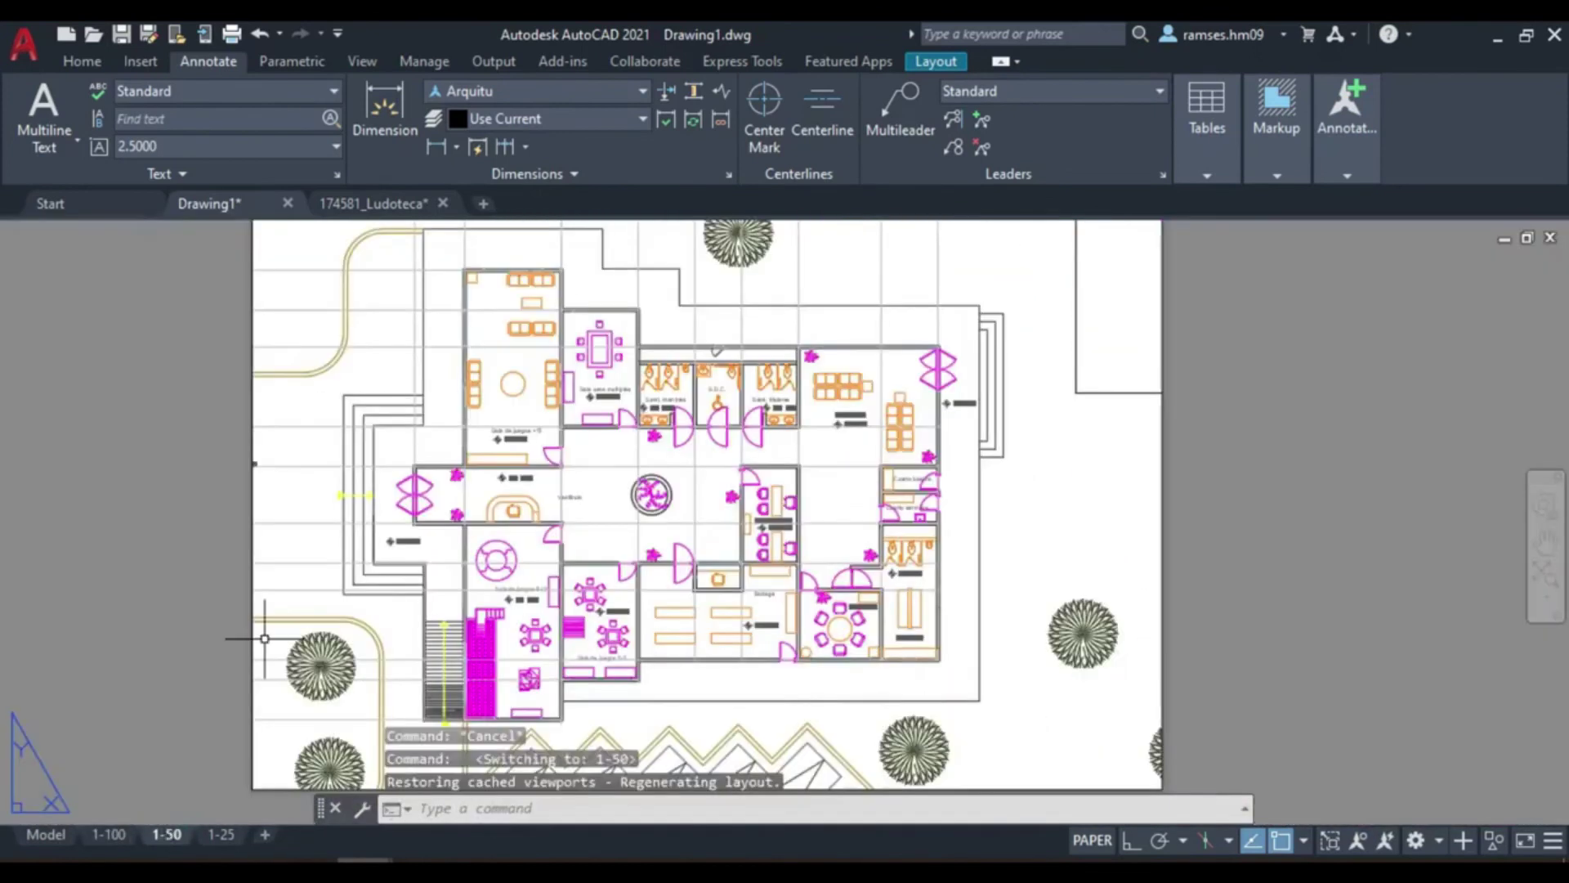
{"action": "scroll", "coordinate": [701, 518], "scroll_direction": "up", "scroll_amount": 3}
{"action": "left_click", "coordinate": [436, 146]}
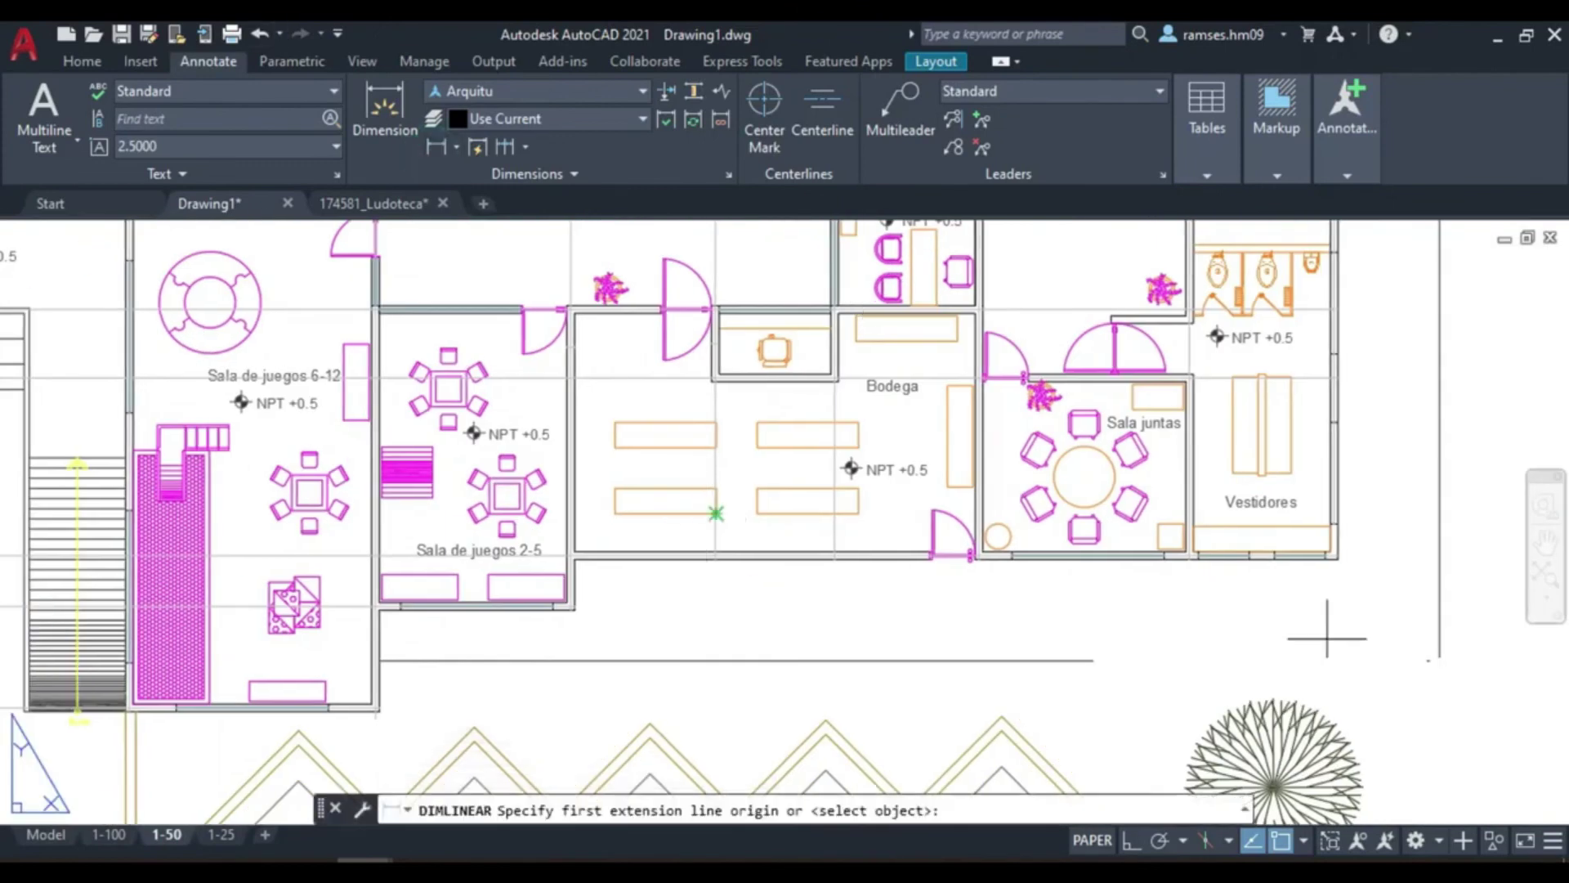
{"action": "scroll", "coordinate": [1331, 613], "scroll_direction": "up", "scroll_amount": 4}
{"action": "left_click", "coordinate": [723, 611]}
{"action": "left_click", "coordinate": [1328, 611]}
{"action": "left_click", "coordinate": [722, 701]}
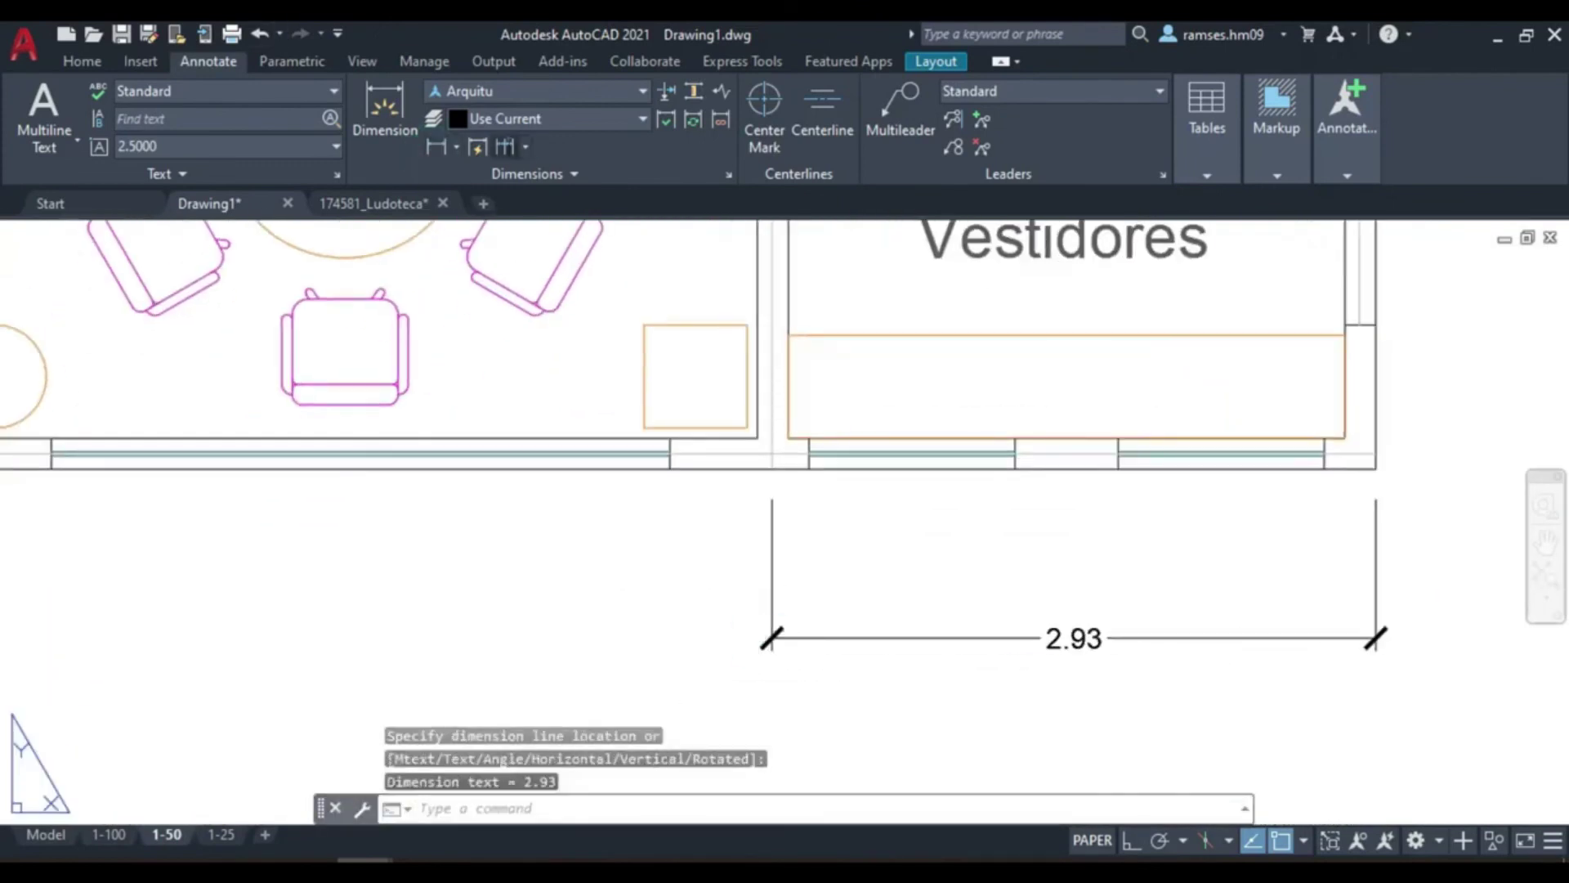
Continue the south-wall chain with 4.15 and 8.13 dimensions using DCO
{"action": "type", "text": "dco"}
{"action": "key", "text": "Return"}
{"action": "scroll", "coordinate": [763, 637], "scroll_direction": "down", "scroll_amount": 5}
{"action": "left_click", "coordinate": [1080, 576]}
{"action": "middle_click_drag", "start_coordinate": [1080, 576], "coordinate": [926, 547]}
{"action": "left_click", "coordinate": [425, 562]}
{"action": "scroll", "coordinate": [605, 585], "scroll_direction": "up", "scroll_amount": 2}
{"action": "key", "text": "Escape"}
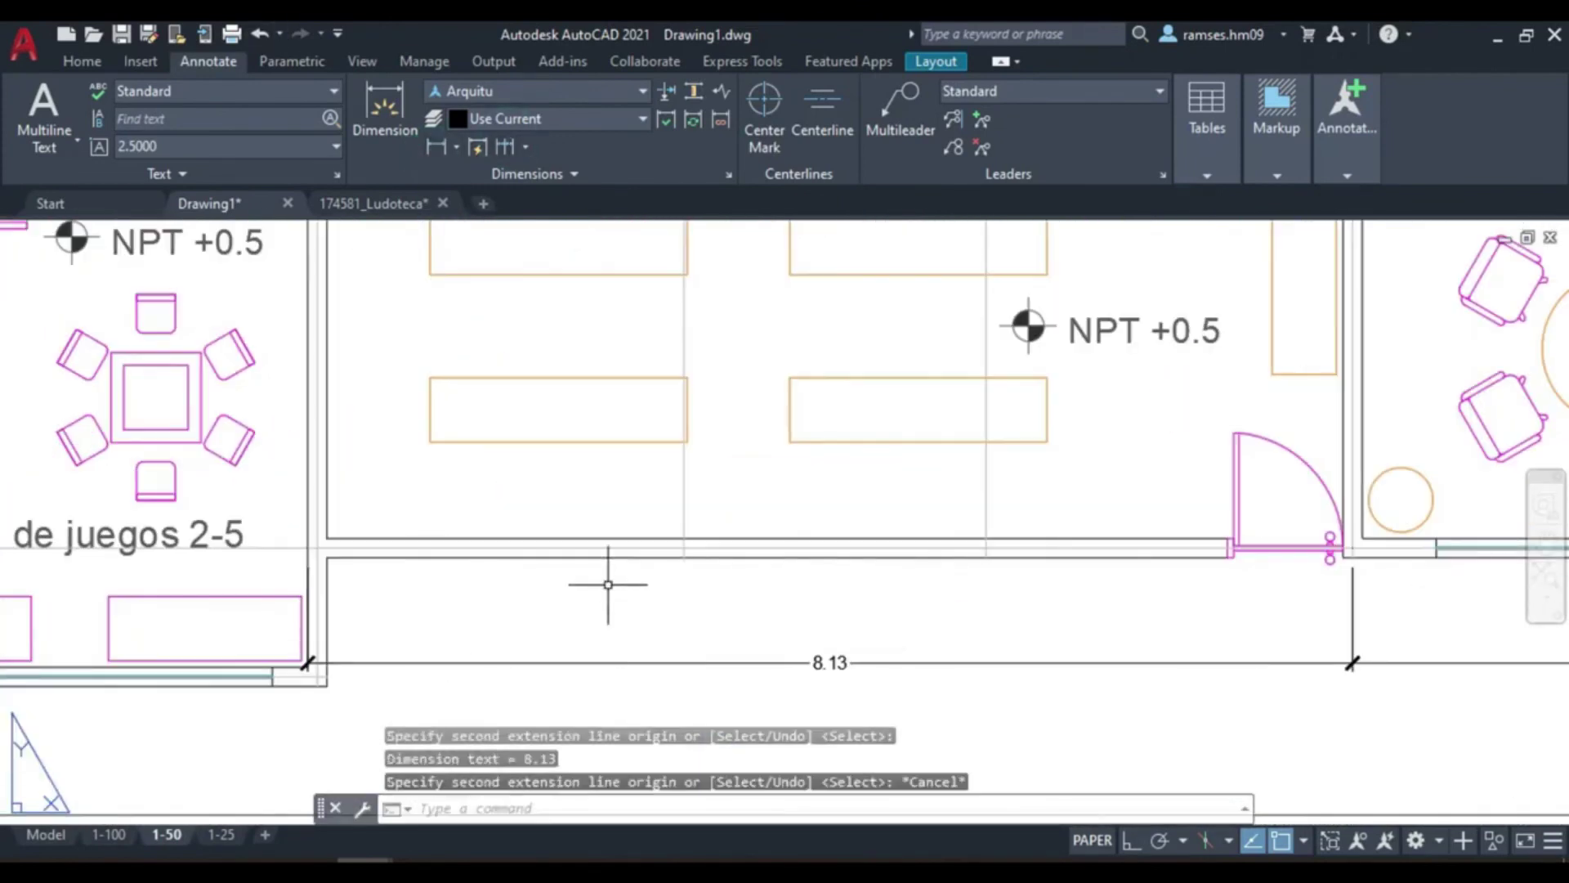
On the 1-25 layout, add a vertical 1.57 linear dimension beside Cuarto servicios
{"action": "left_click", "coordinate": [219, 833]}
{"action": "scroll", "coordinate": [1016, 436], "scroll_direction": "up", "scroll_amount": 2}
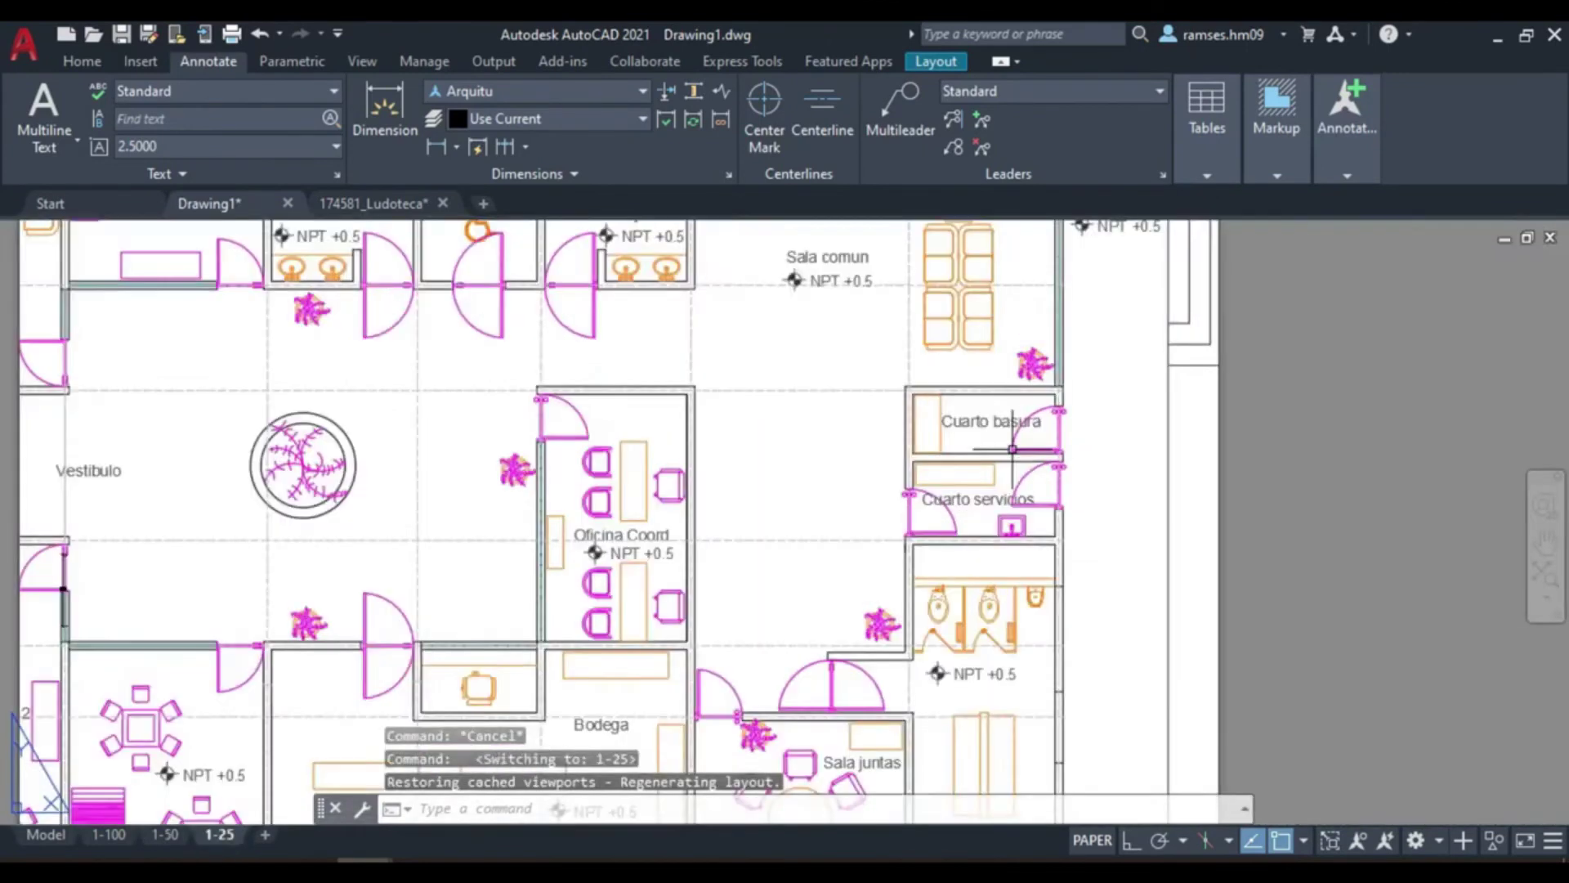
{"action": "scroll", "coordinate": [1232, 518], "scroll_direction": "up", "scroll_amount": 2}
{"action": "left_click", "coordinate": [437, 147]}
{"action": "scroll", "coordinate": [1014, 458], "scroll_direction": "up", "scroll_amount": 3}
{"action": "left_click", "coordinate": [1005, 360]}
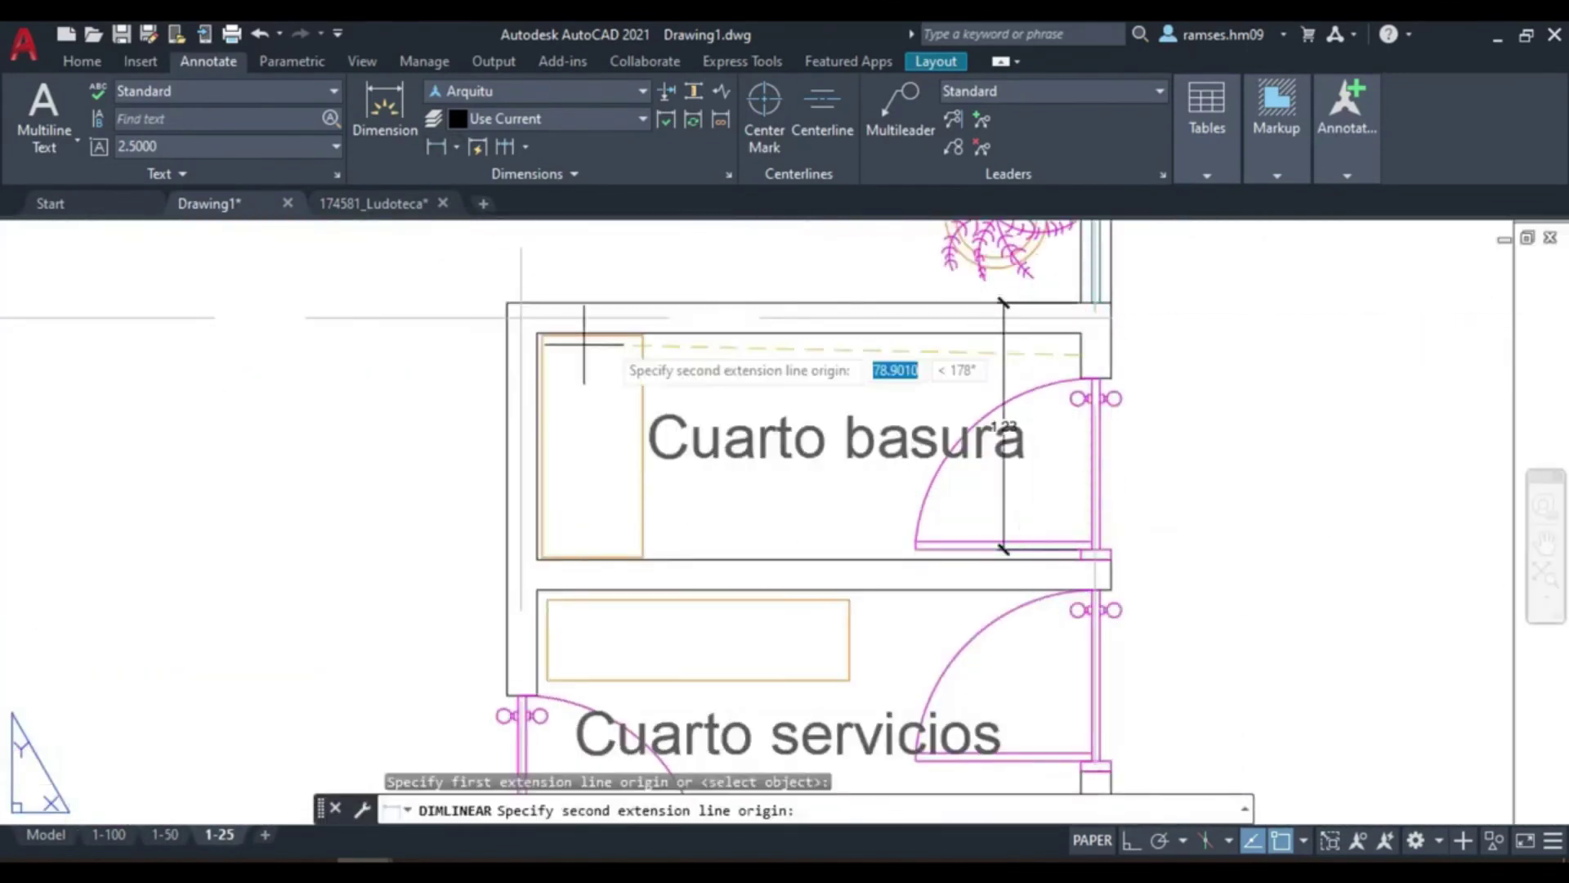
{"action": "scroll", "coordinate": [962, 274], "scroll_direction": "up", "scroll_amount": 2}
{"action": "scroll", "coordinate": [963, 274], "scroll_direction": "down", "scroll_amount": 2}
{"action": "left_click", "coordinate": [1037, 308]}
{"action": "left_click", "coordinate": [1037, 438]}
{"action": "left_click", "coordinate": [1054, 376]}
Add another vertical linear dimension of 2.20 at the restrooms
{"action": "key", "text": "space"}
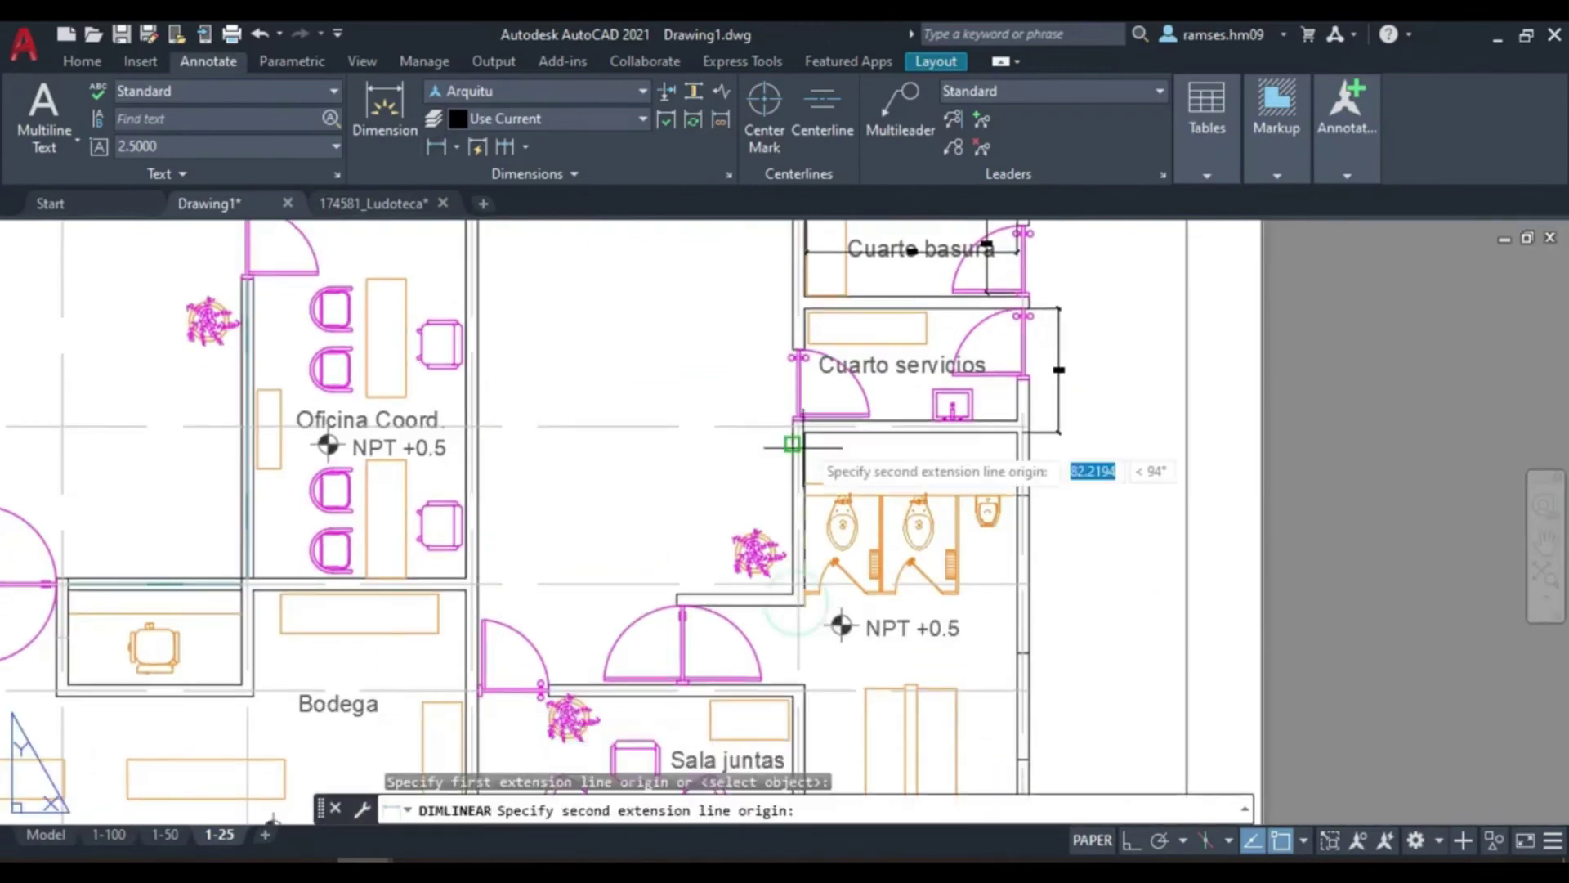
{"action": "left_click", "coordinate": [850, 540]}
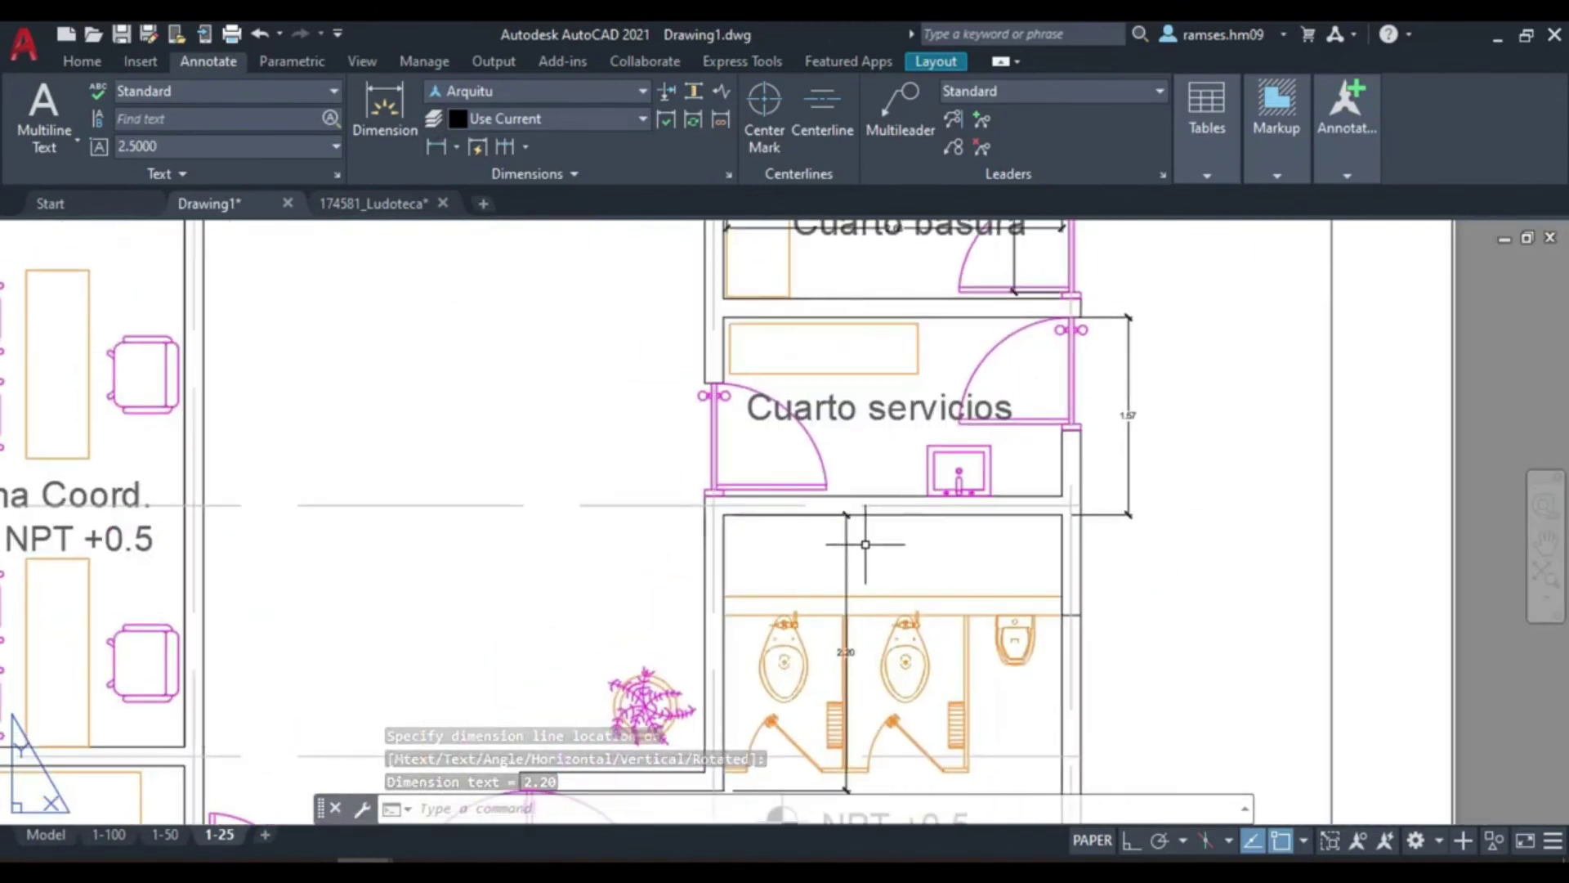
{"action": "scroll", "coordinate": [850, 541], "scroll_direction": "down", "scroll_amount": 1}
{"action": "scroll", "coordinate": [917, 541], "scroll_direction": "down", "scroll_amount": 5}
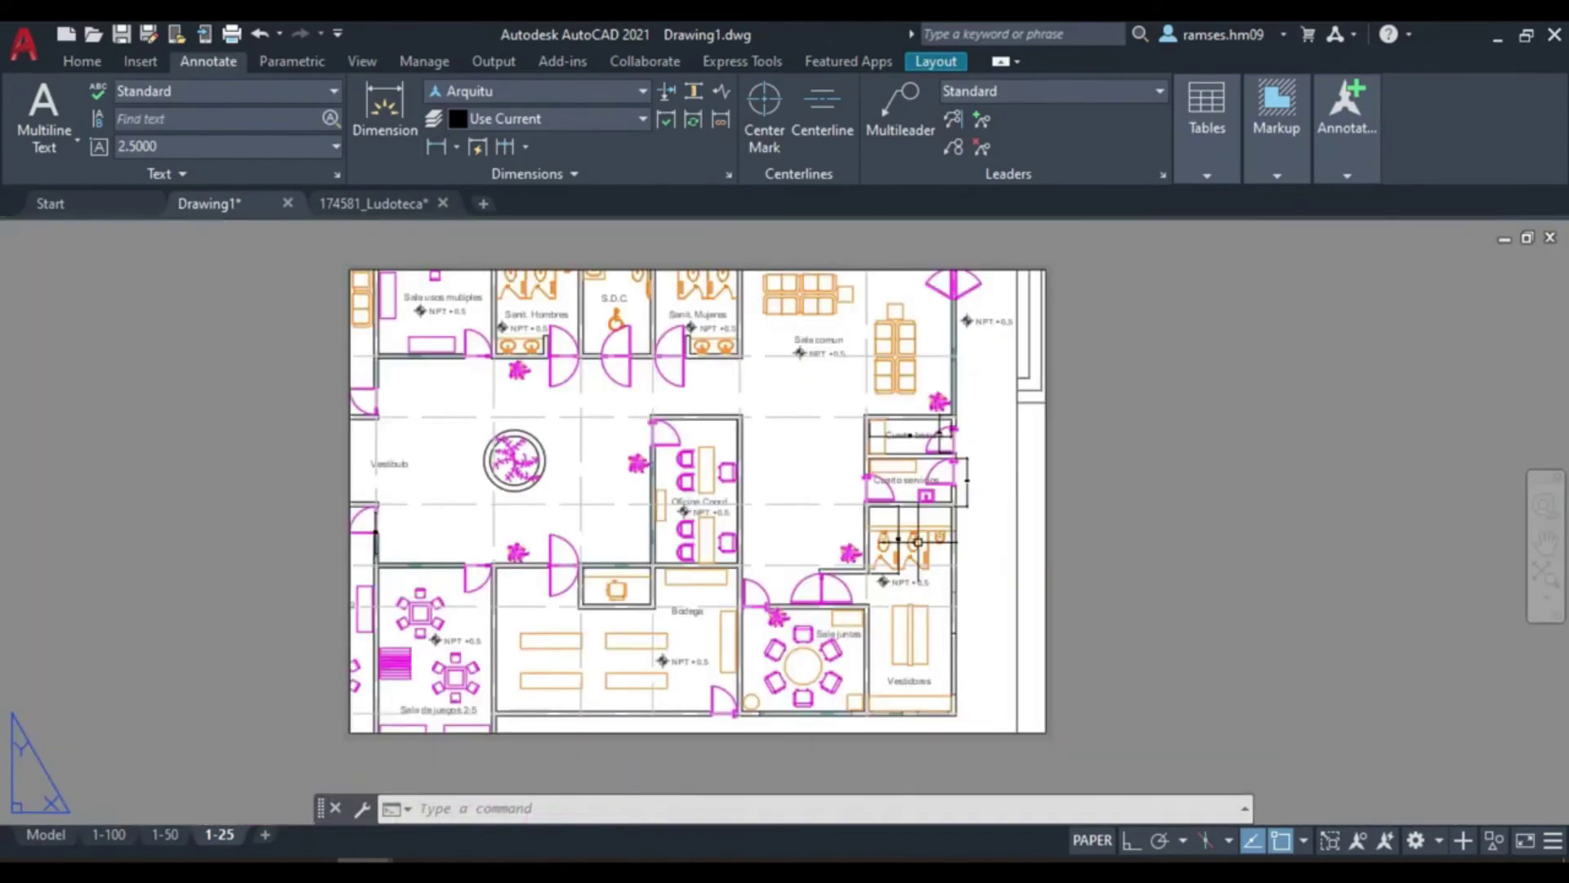